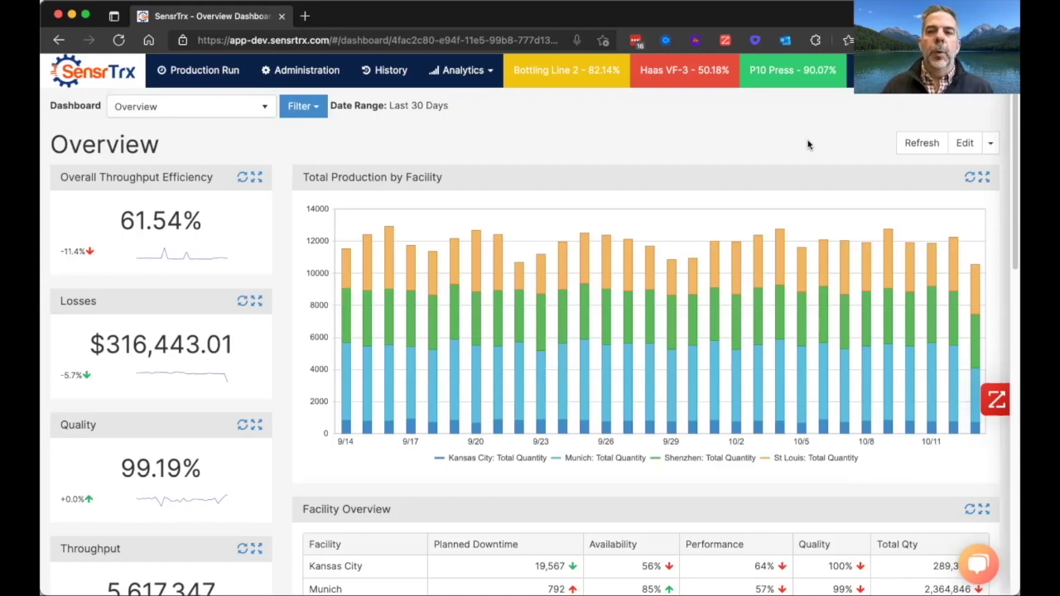
On the Overview dashboard, open the dashboard actions dropdown next to Edit
{"action": "left_click", "coordinate": [460, 71]}
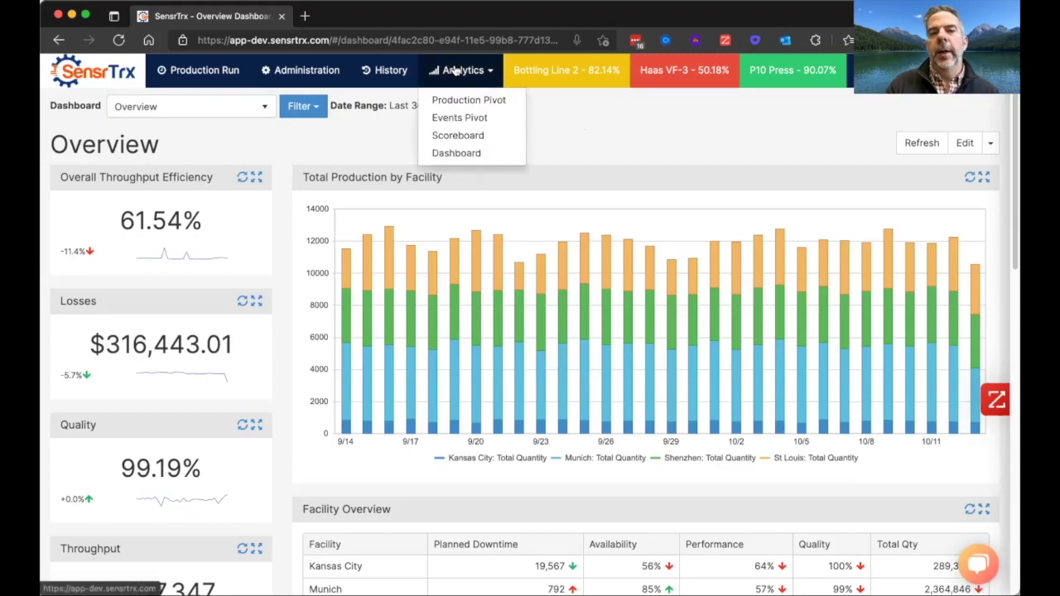
{"action": "left_click", "coordinate": [606, 141]}
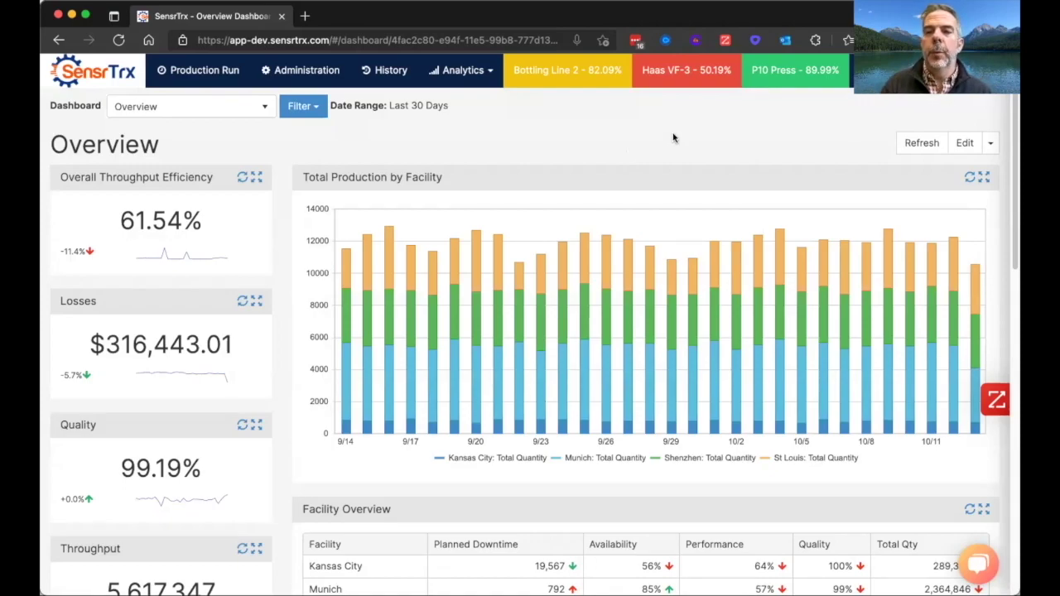
{"action": "left_click", "coordinate": [989, 143]}
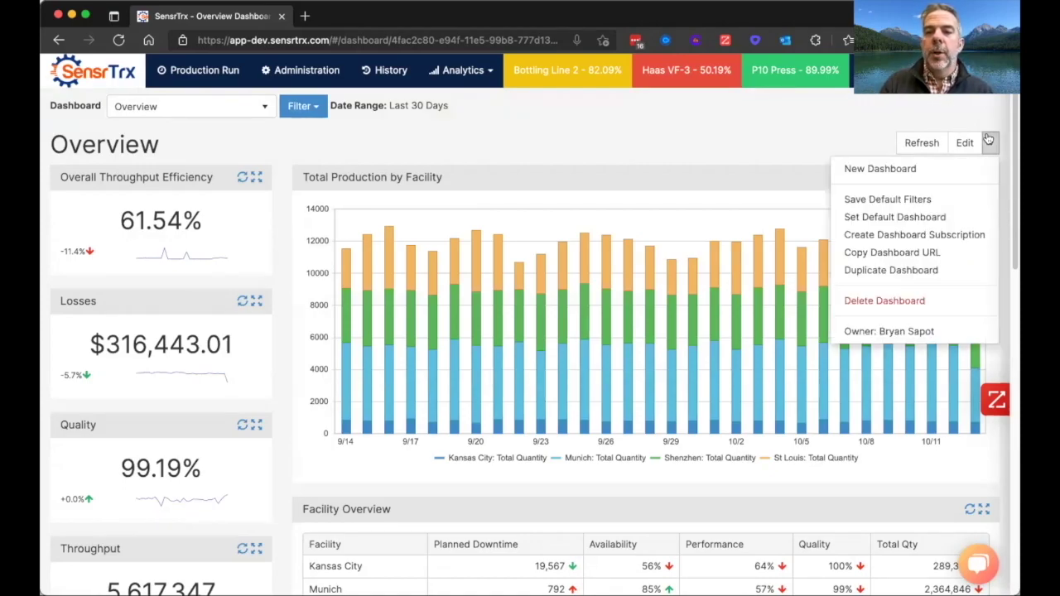
Create a new blank dashboard and switch it into edit mode
{"action": "left_click", "coordinate": [917, 168]}
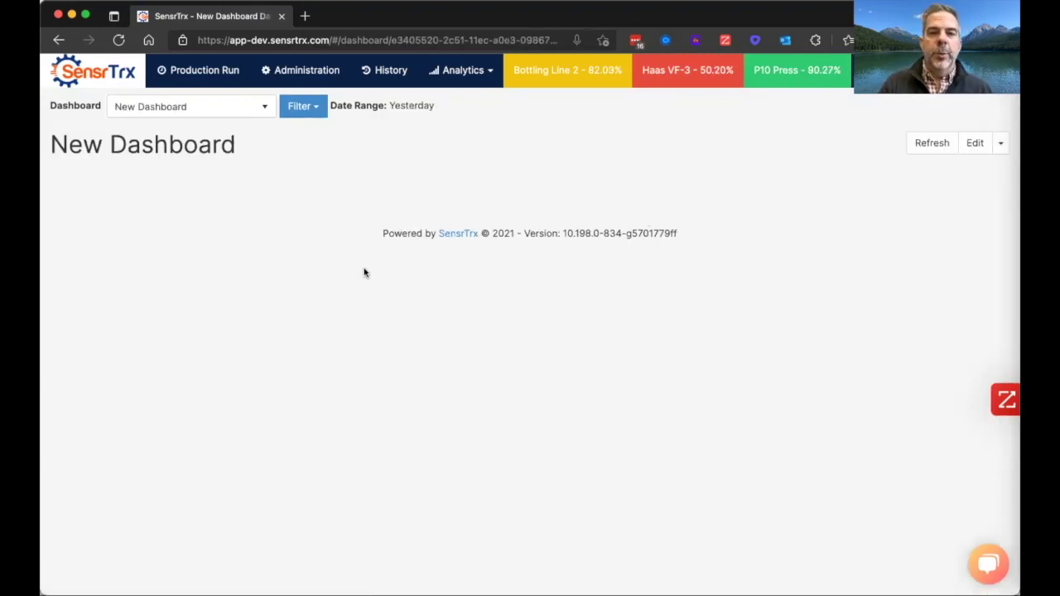
{"action": "left_click", "coordinate": [976, 144]}
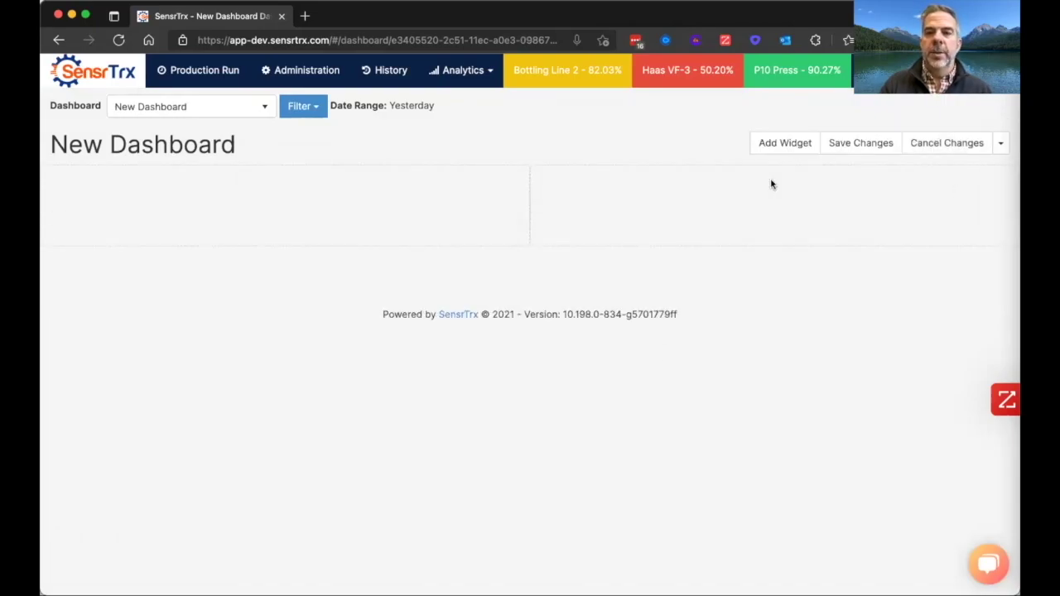
{"action": "left_click", "coordinate": [1002, 145]}
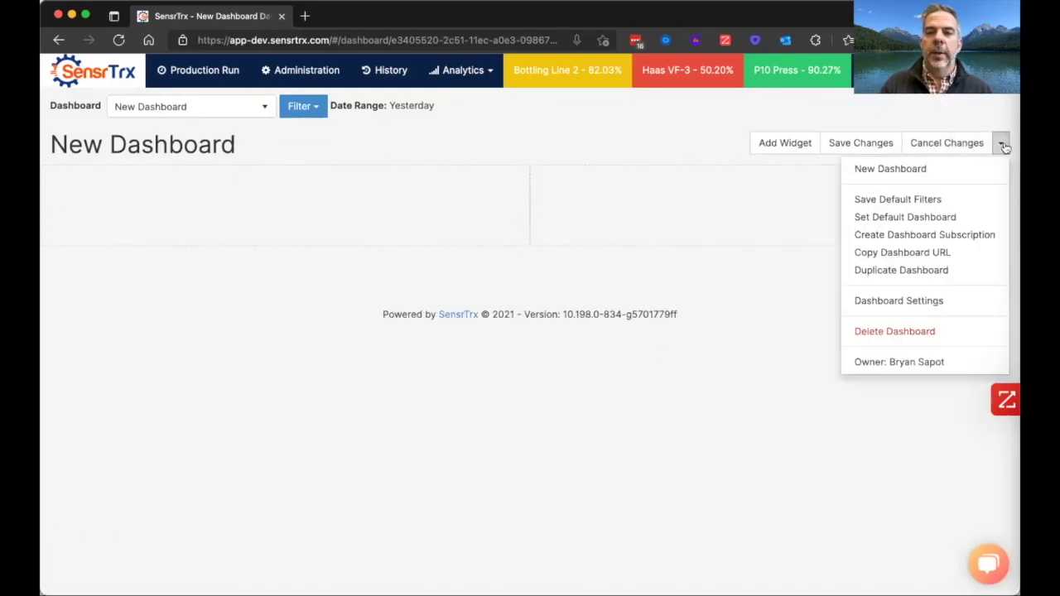
In Dashboard Settings, rename the dashboard title to 'OEE Dashboard'
{"action": "left_click", "coordinate": [900, 301]}
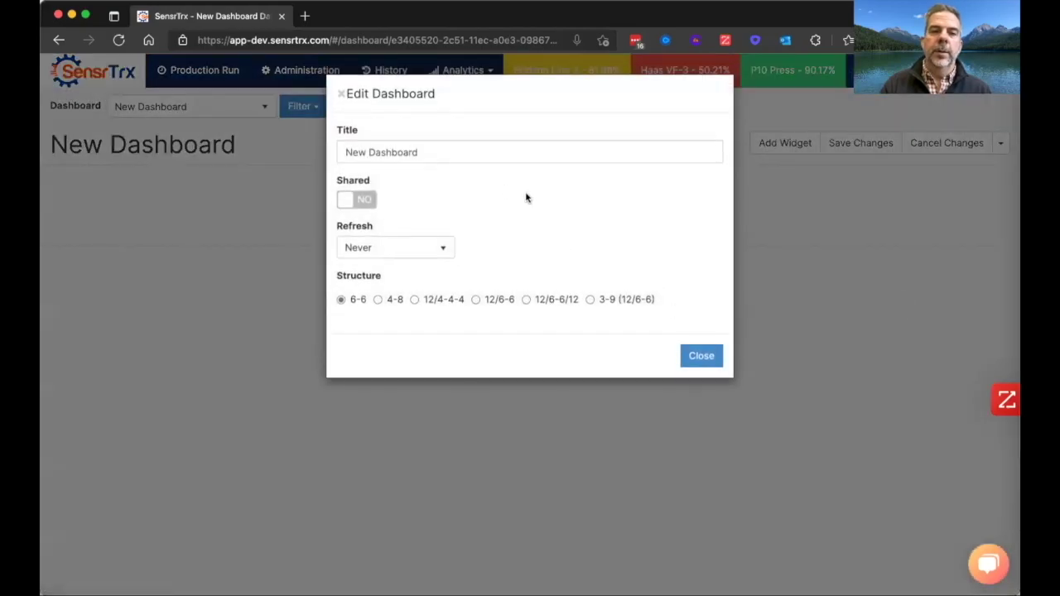
{"action": "double_click", "coordinate": [437, 147]}
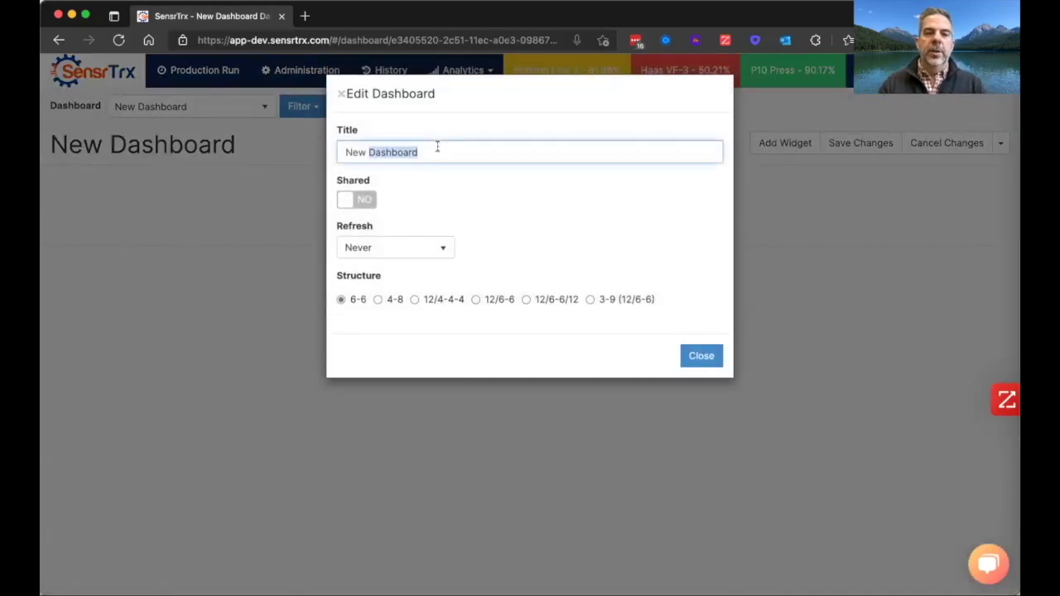
{"action": "triple_click", "coordinate": [436, 148]}
{"action": "type", "text": "OE"}
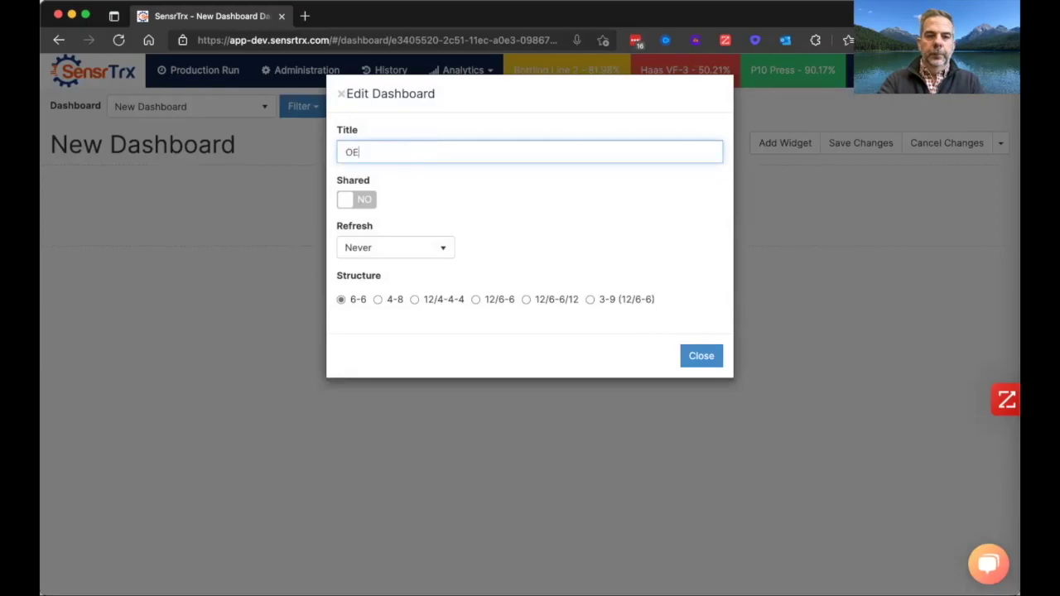
{"action": "type", "text": "E S"}
{"action": "key", "text": "BackSpace"}
{"action": "type", "text": "Dh"}
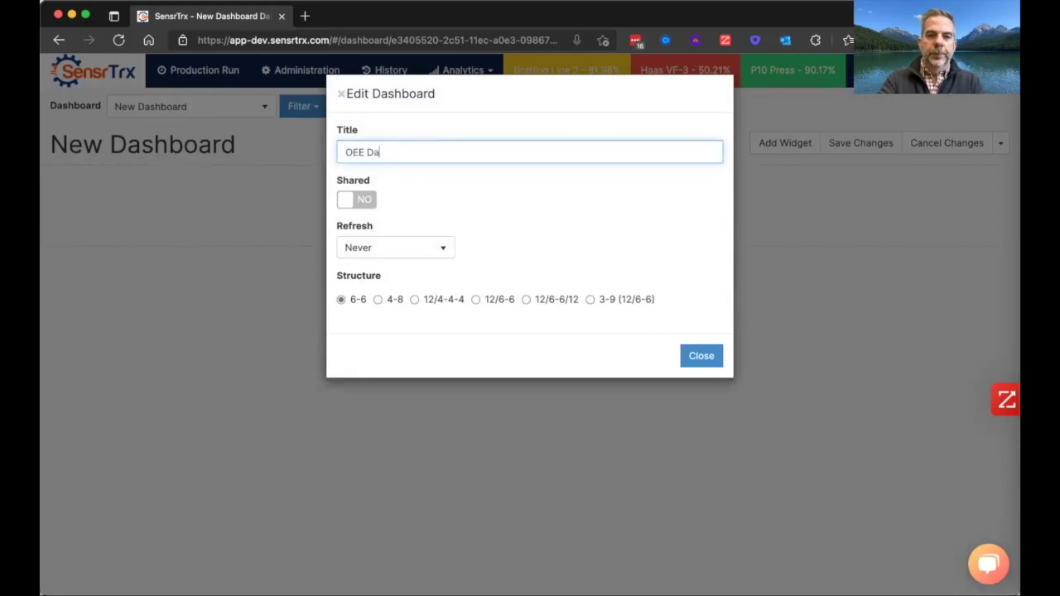
{"action": "type", "text": "shboard"}
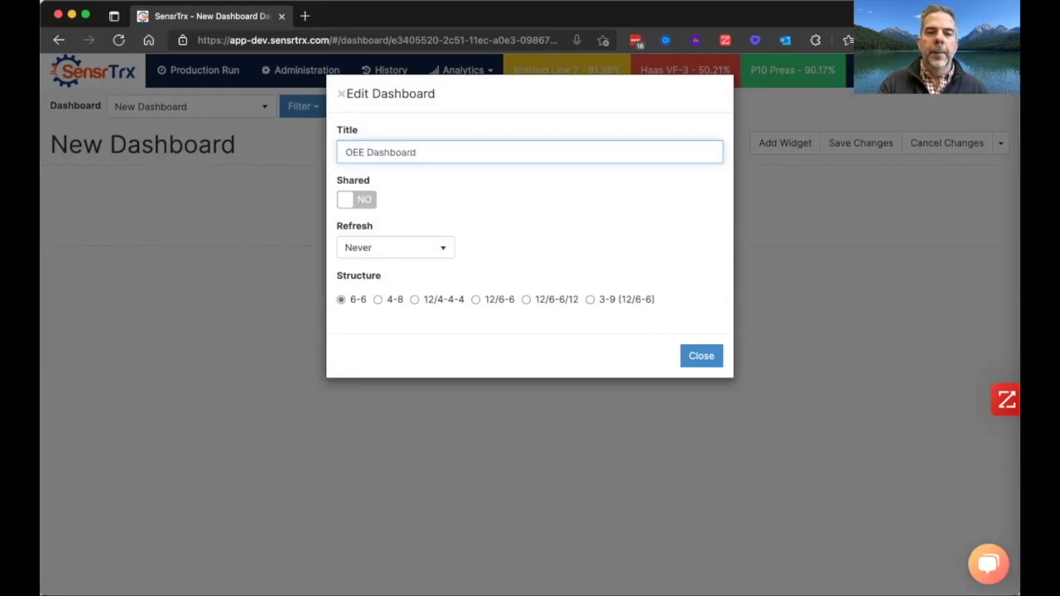
Leave the dashboard unshared with refresh at Never, and close the settings
{"action": "left_click", "coordinate": [374, 205]}
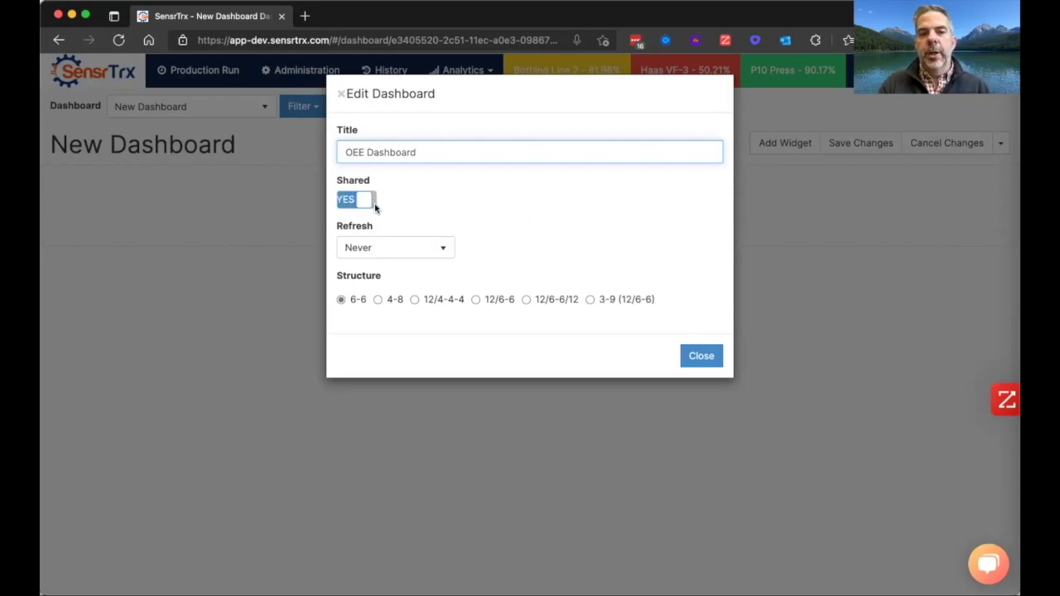
{"action": "left_click", "coordinate": [578, 202]}
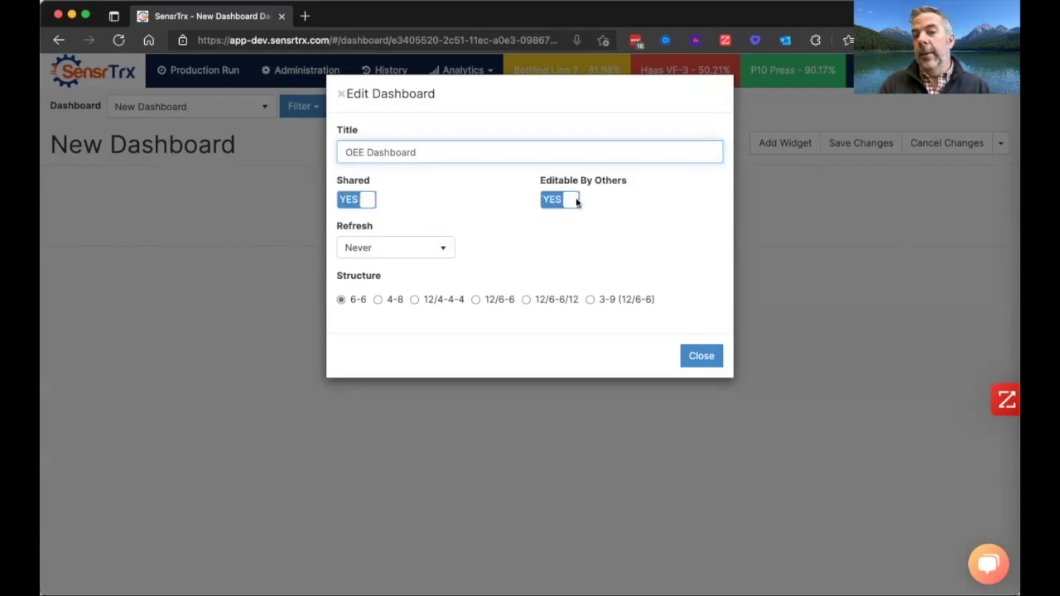
{"action": "left_click", "coordinate": [578, 202]}
{"action": "left_click", "coordinate": [352, 201]}
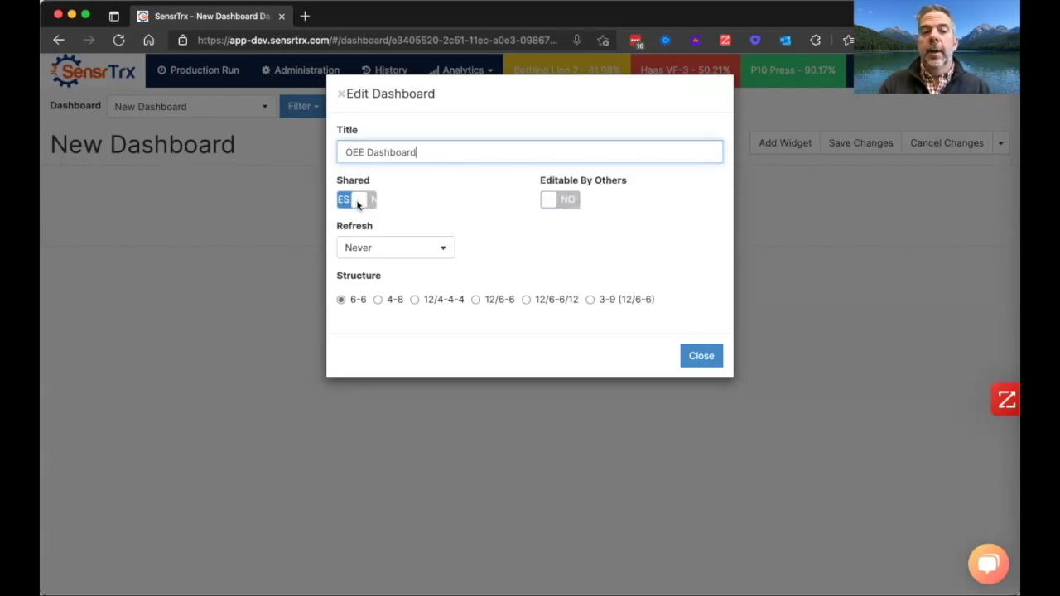
{"action": "left_click", "coordinate": [398, 247]}
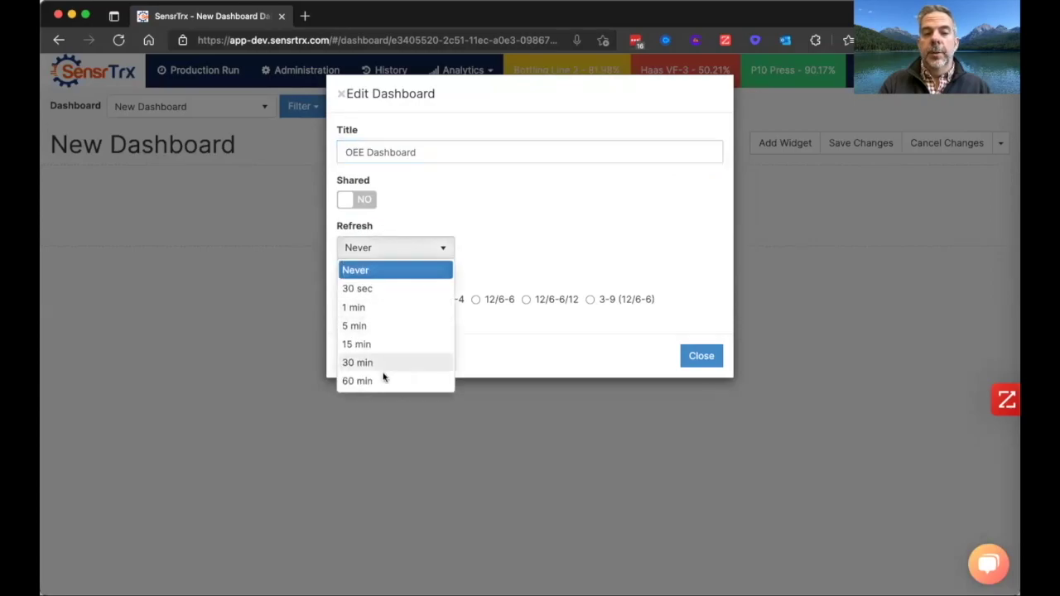
{"action": "left_click", "coordinate": [526, 228]}
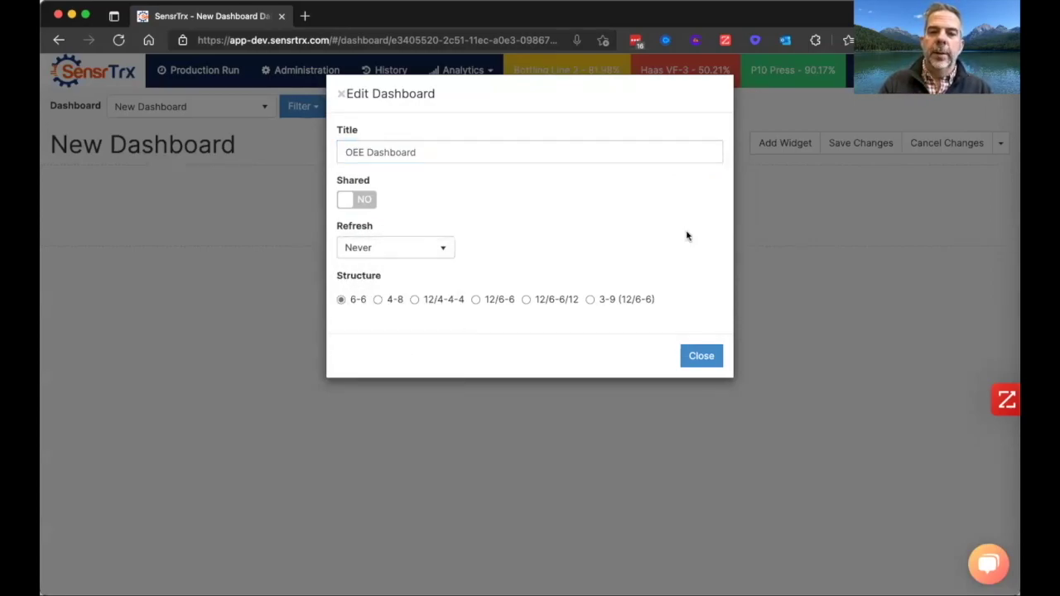
{"action": "left_click", "coordinate": [701, 356]}
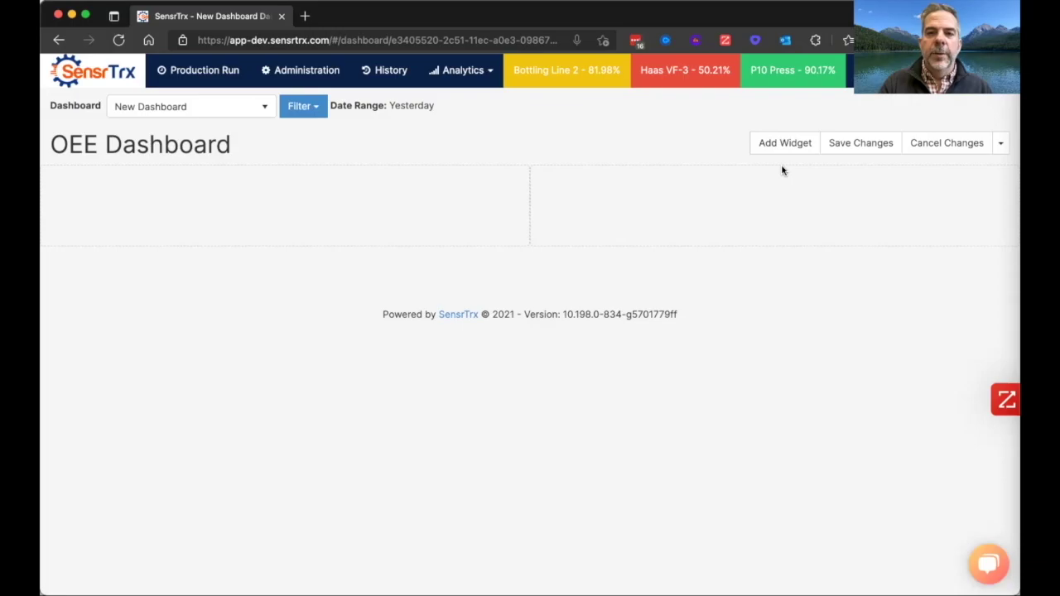
Add a Line / Bar / Area Chart widget and title it 'OEE'
{"action": "left_click", "coordinate": [786, 143]}
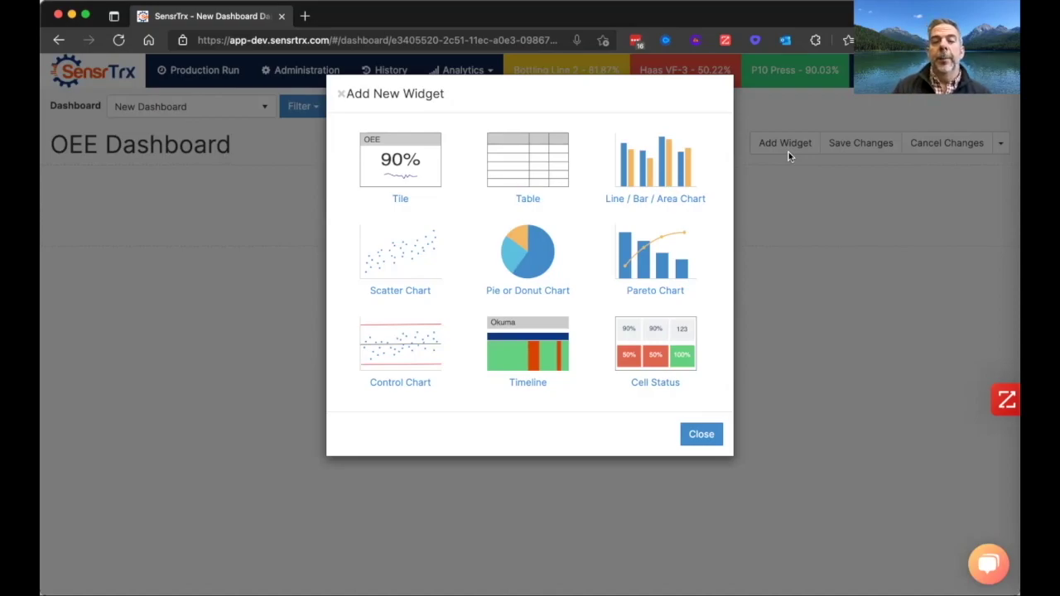
{"action": "left_click", "coordinate": [663, 163]}
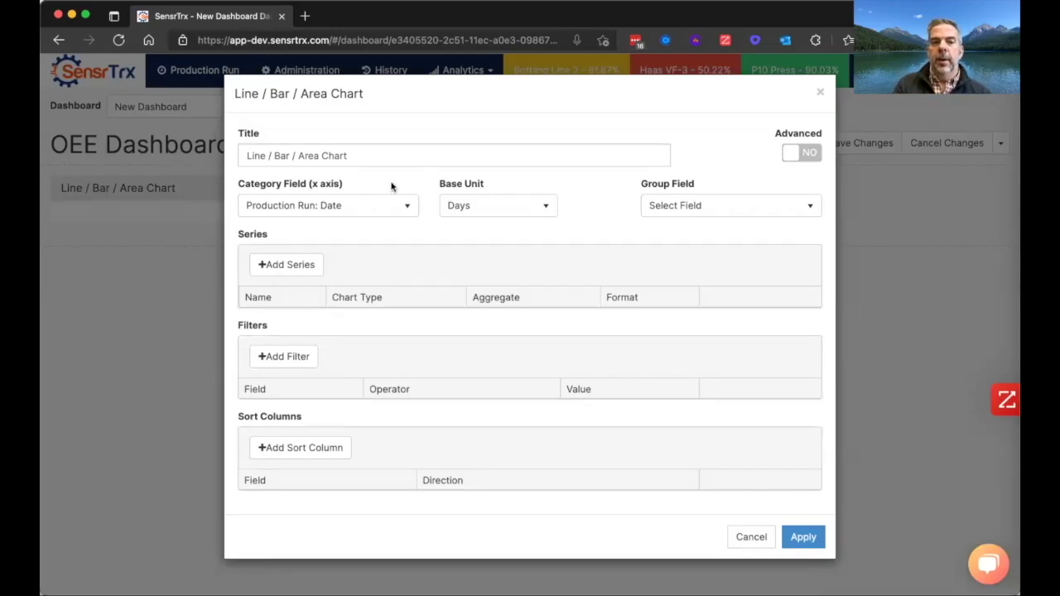
{"action": "triple_click", "coordinate": [392, 154]}
{"action": "type", "text": "OEE"}
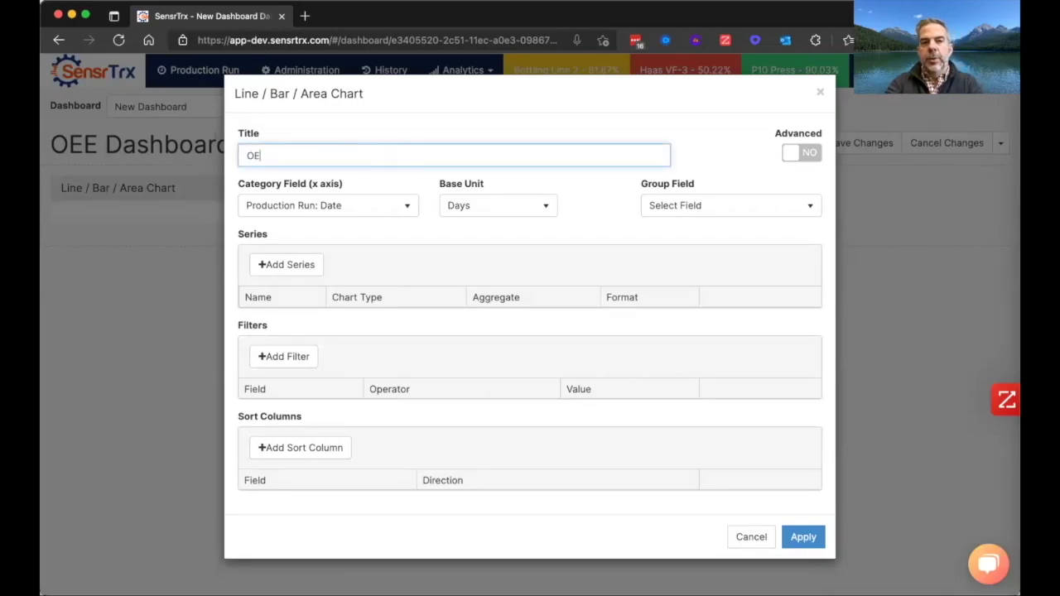
{"action": "left_click", "coordinate": [403, 178]}
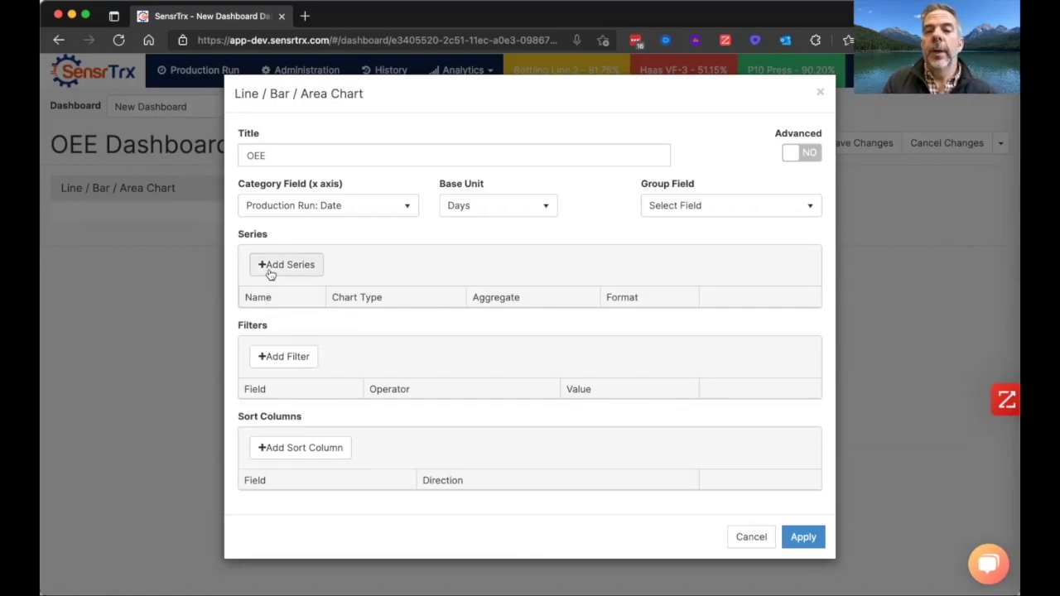
Add a series using the Production Run OEE field, named just 'OEE'
{"action": "left_click", "coordinate": [308, 269]}
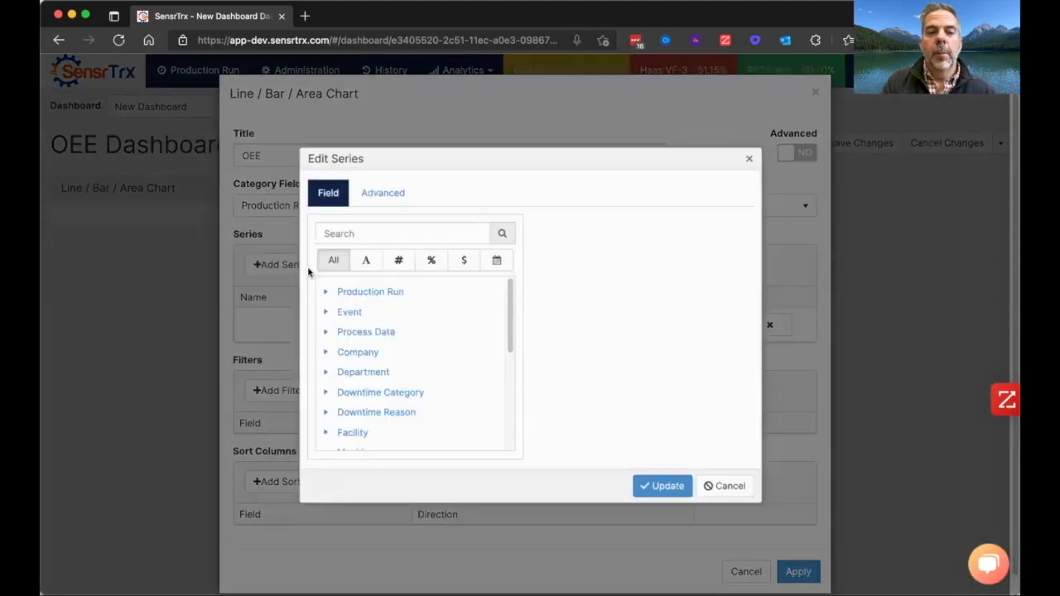
{"action": "left_click", "coordinate": [342, 230]}
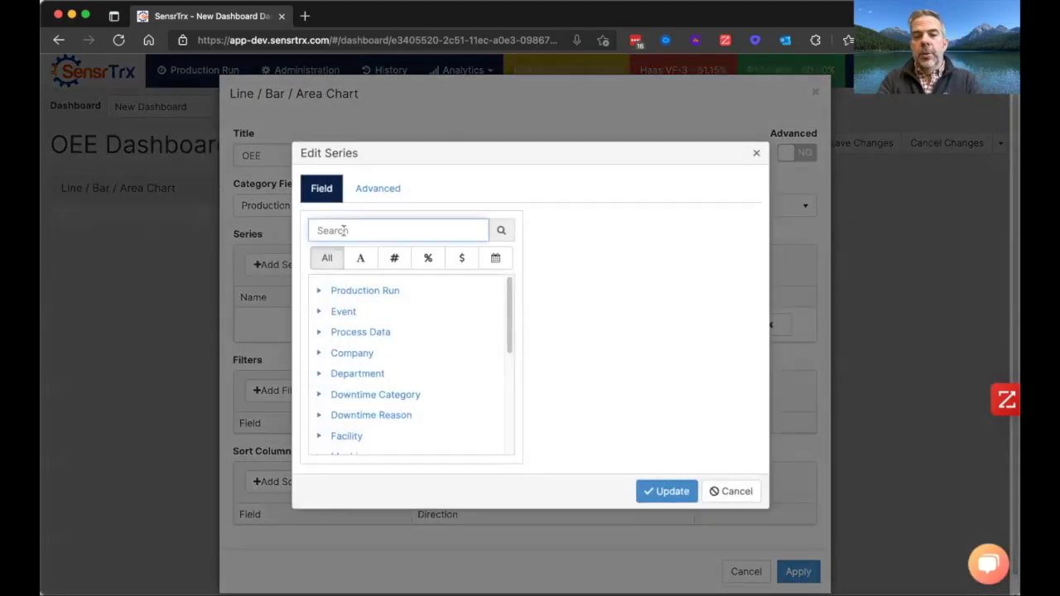
{"action": "type", "text": "OEE"}
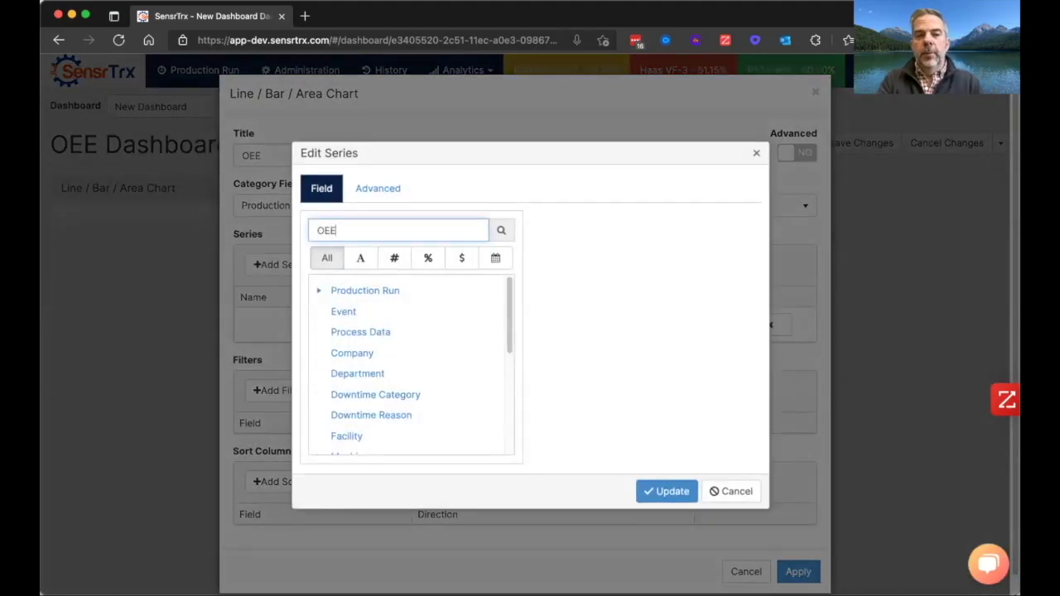
{"action": "left_click", "coordinate": [322, 290]}
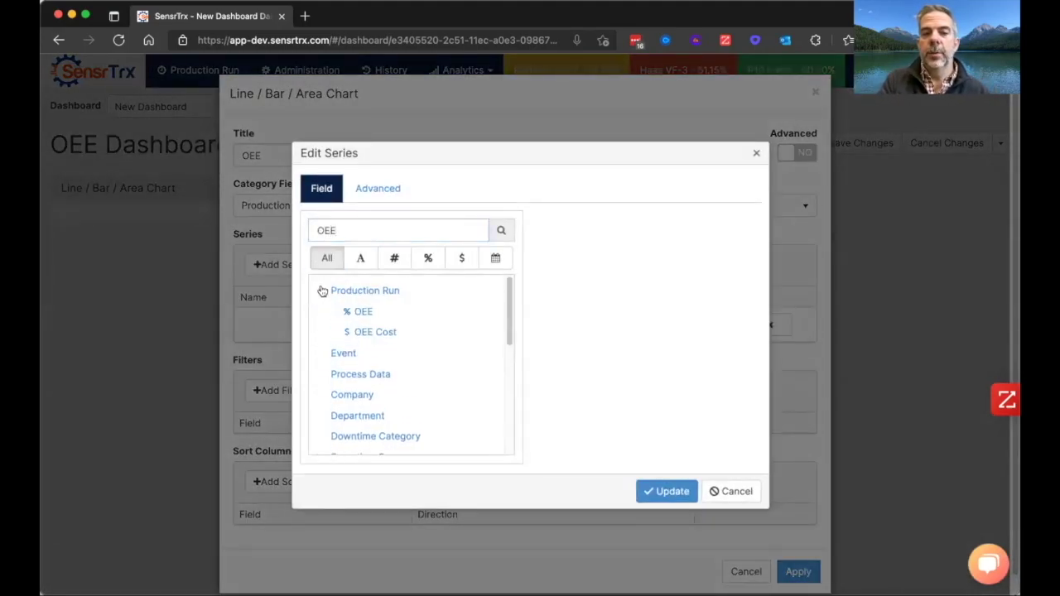
{"action": "left_click", "coordinate": [362, 312]}
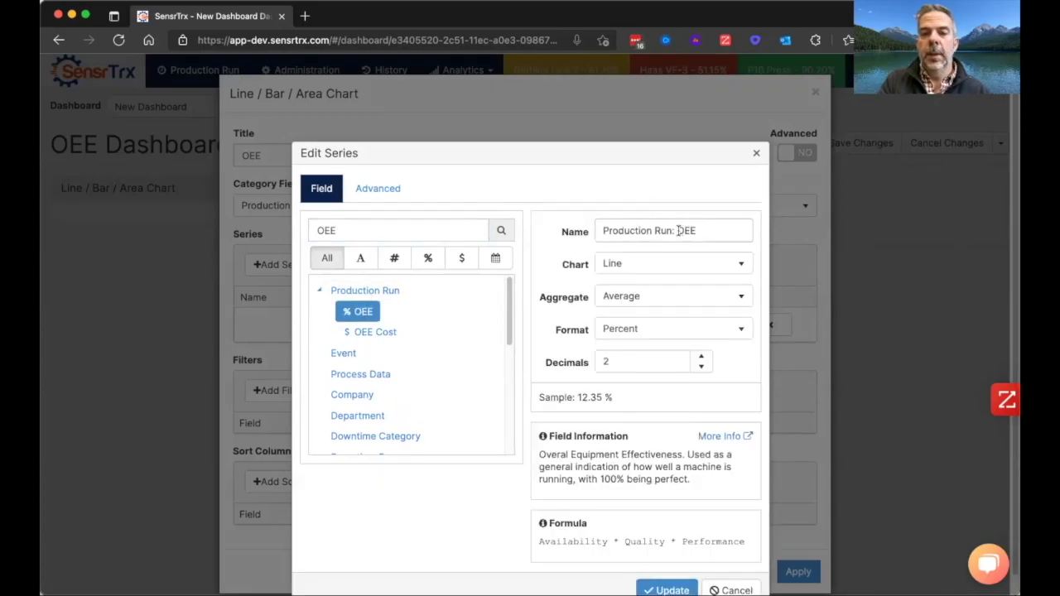
{"action": "left_click_drag", "start_coordinate": [677, 231], "coordinate": [589, 229]}
{"action": "key", "text": "BackSpace"}
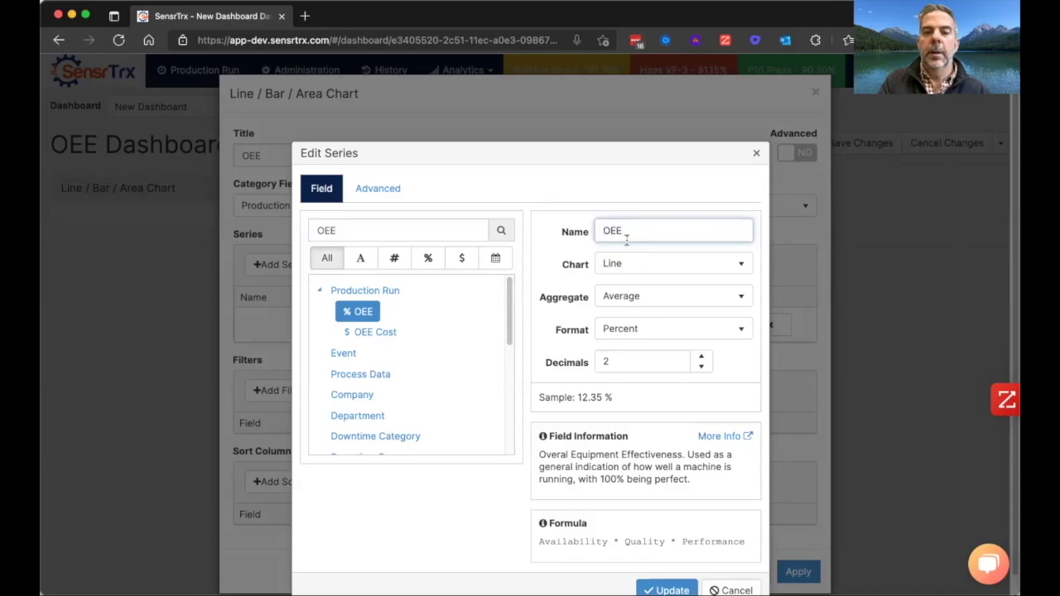
Show the OEE series as a Vertical Bar with Average aggregation, and save it
{"action": "left_click", "coordinate": [644, 264]}
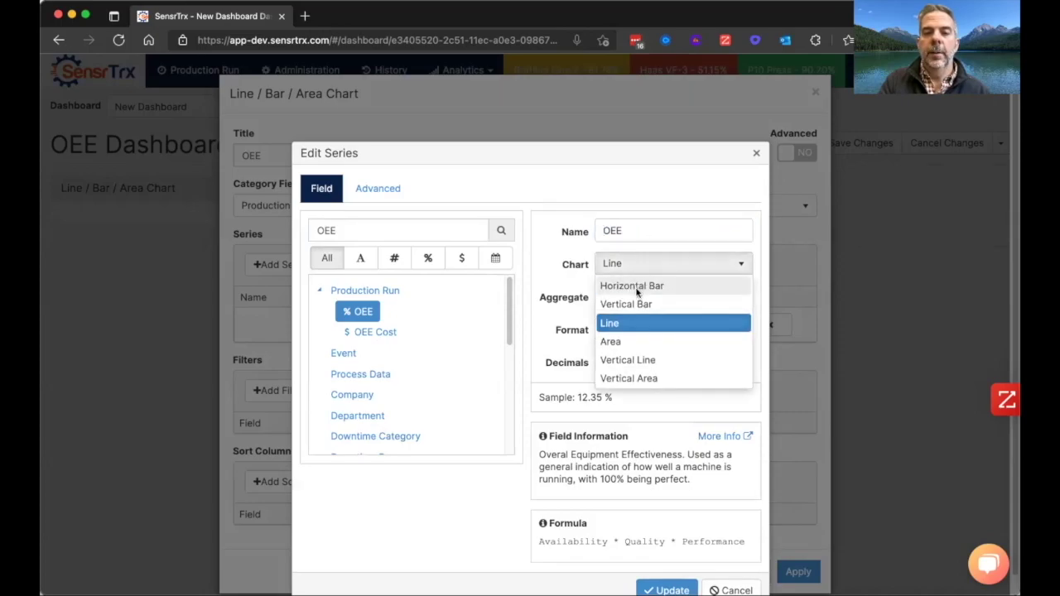
{"action": "left_click", "coordinate": [638, 304]}
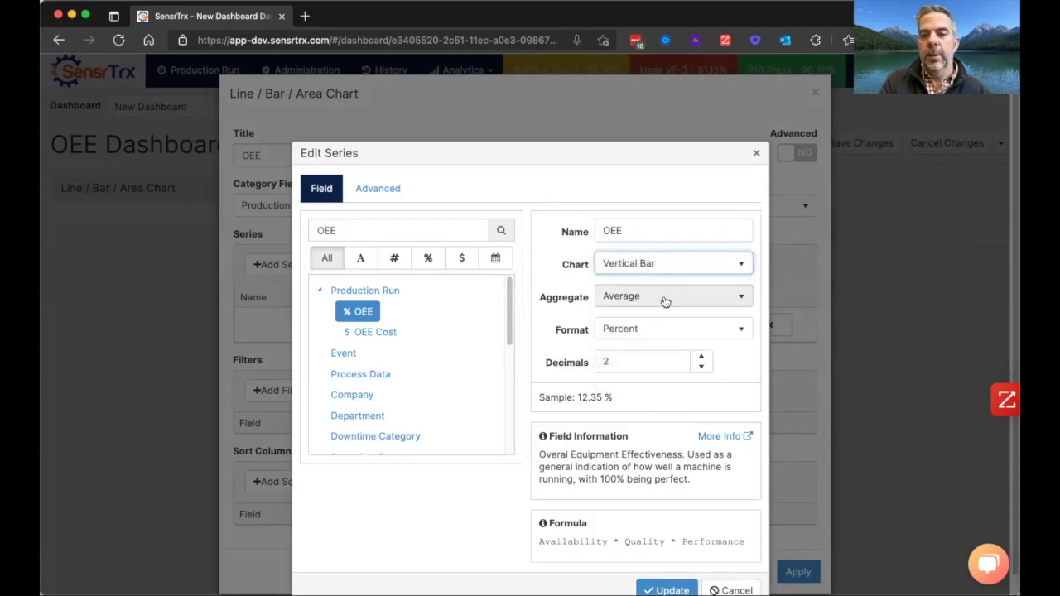
{"action": "left_click", "coordinate": [666, 302]}
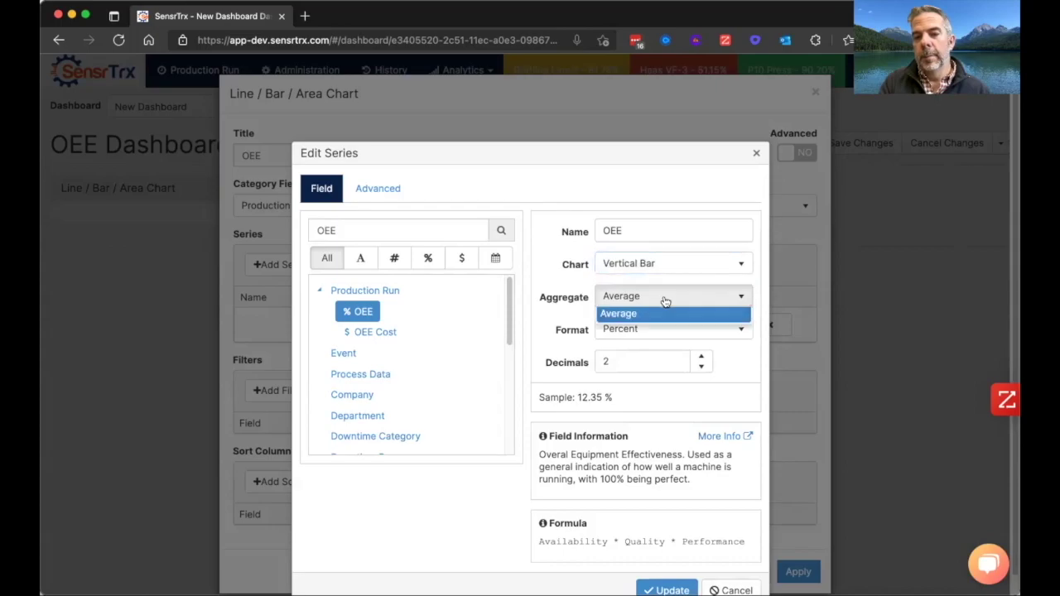
{"action": "left_click", "coordinate": [582, 309]}
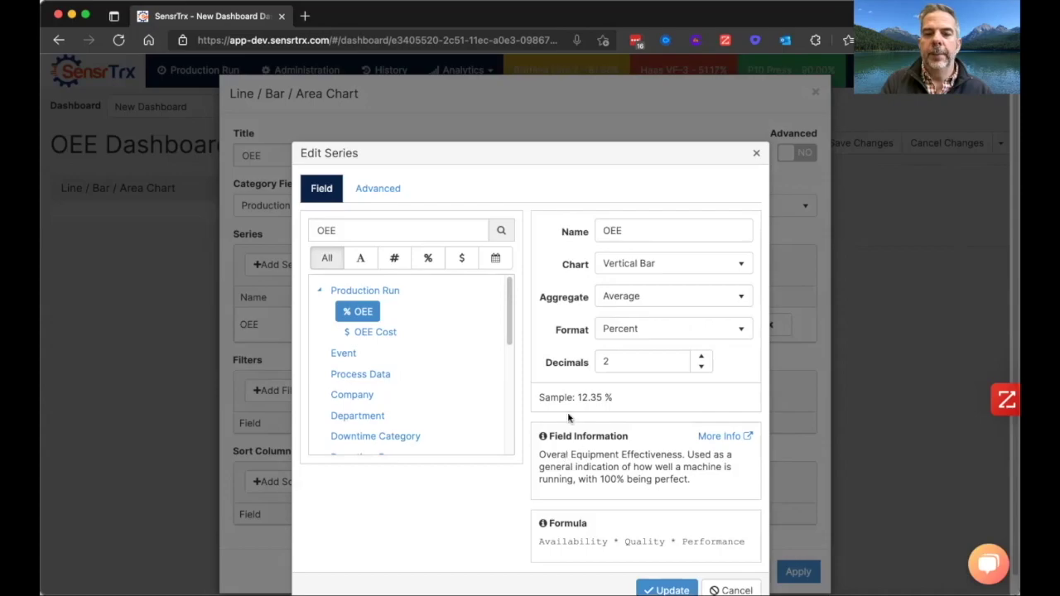
{"action": "left_click_drag", "start_coordinate": [613, 401], "coordinate": [579, 399]}
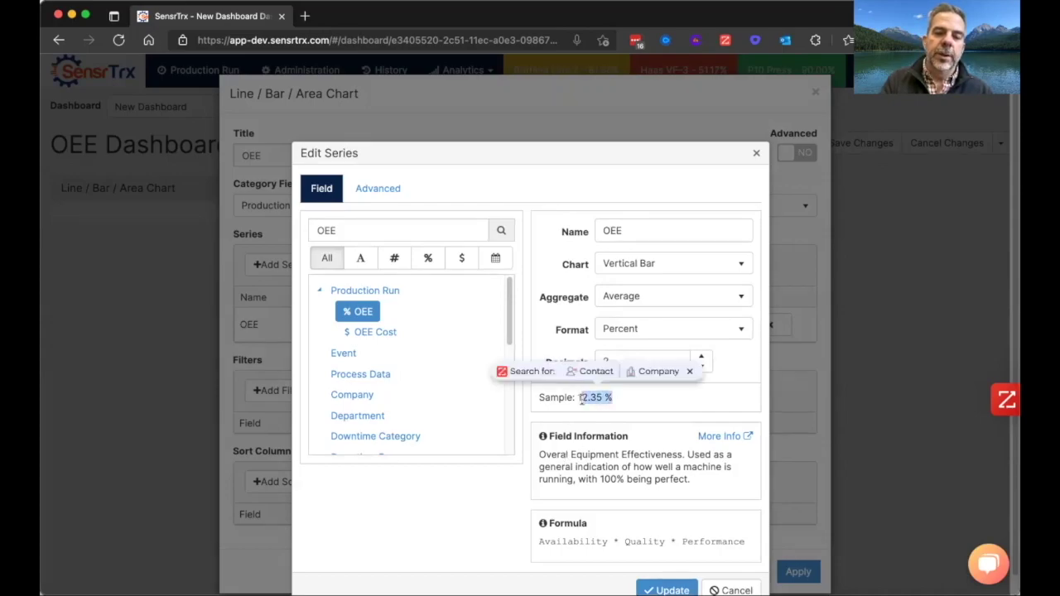
{"action": "left_click", "coordinate": [564, 455]}
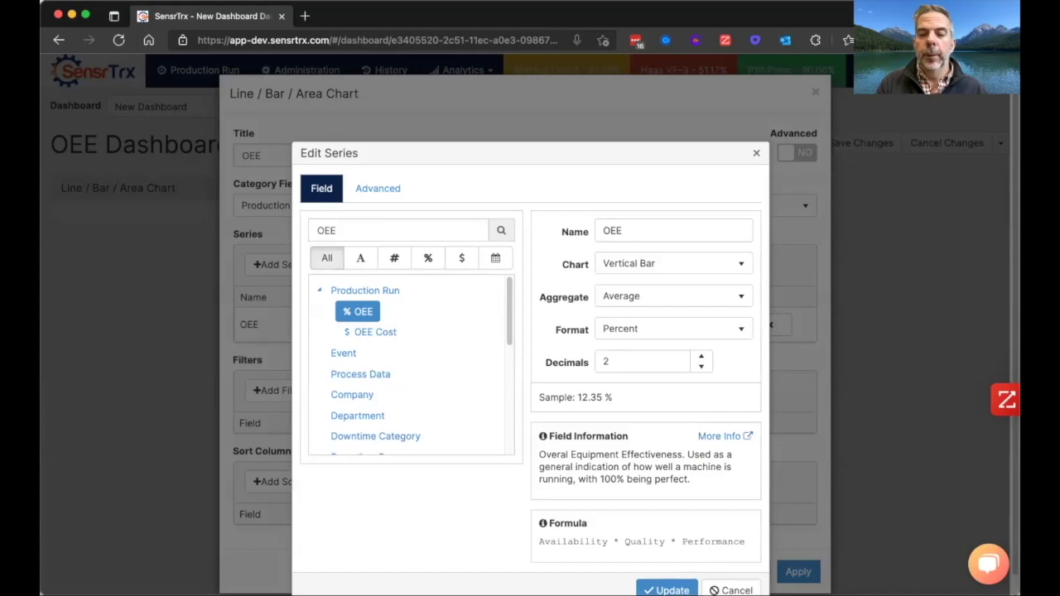
{"action": "left_click", "coordinate": [666, 590]}
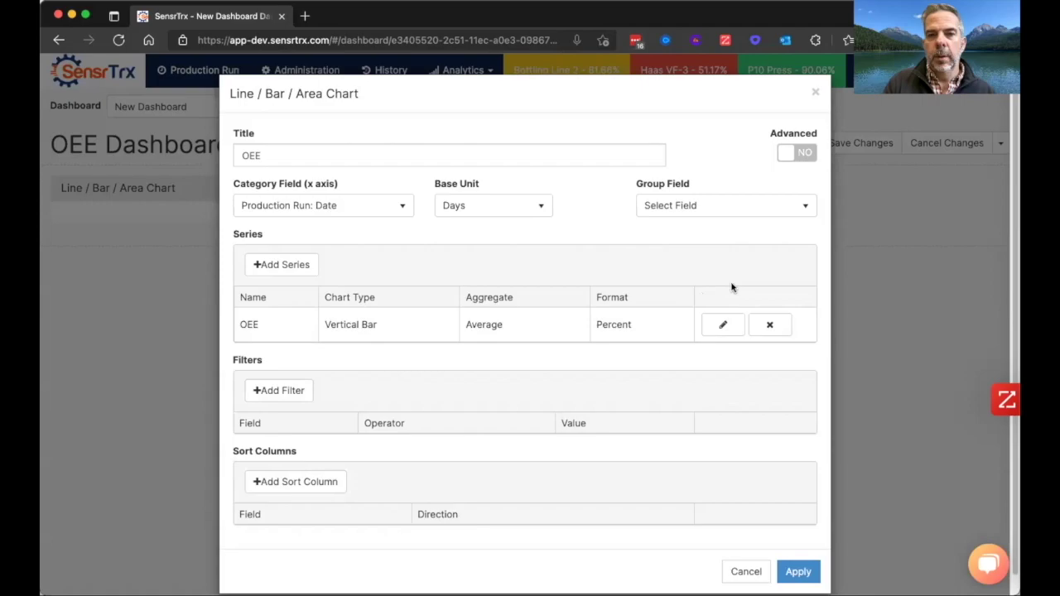
Place the OEE chart on the dashboard and set its Group Field to Machine: Name
{"action": "left_click", "coordinate": [799, 572]}
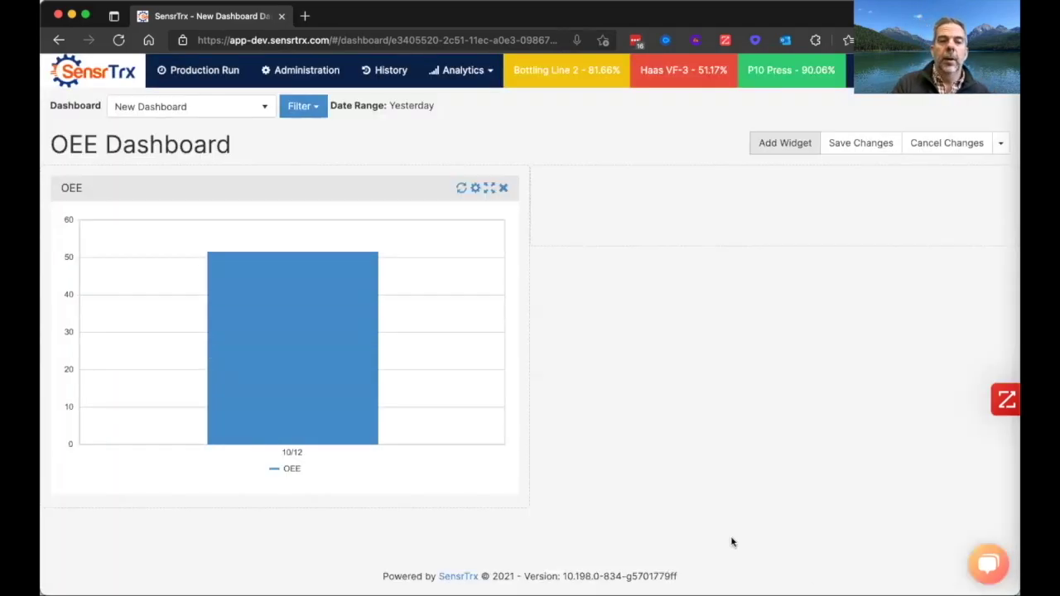
{"action": "mouse_move", "coordinate": [374, 412]}
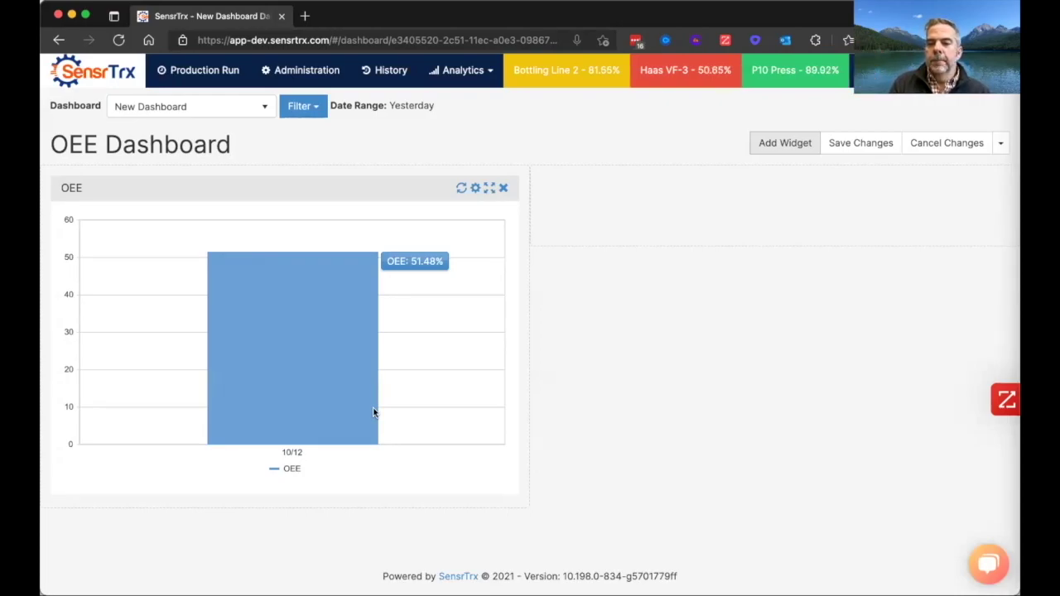
{"action": "left_click", "coordinate": [475, 188]}
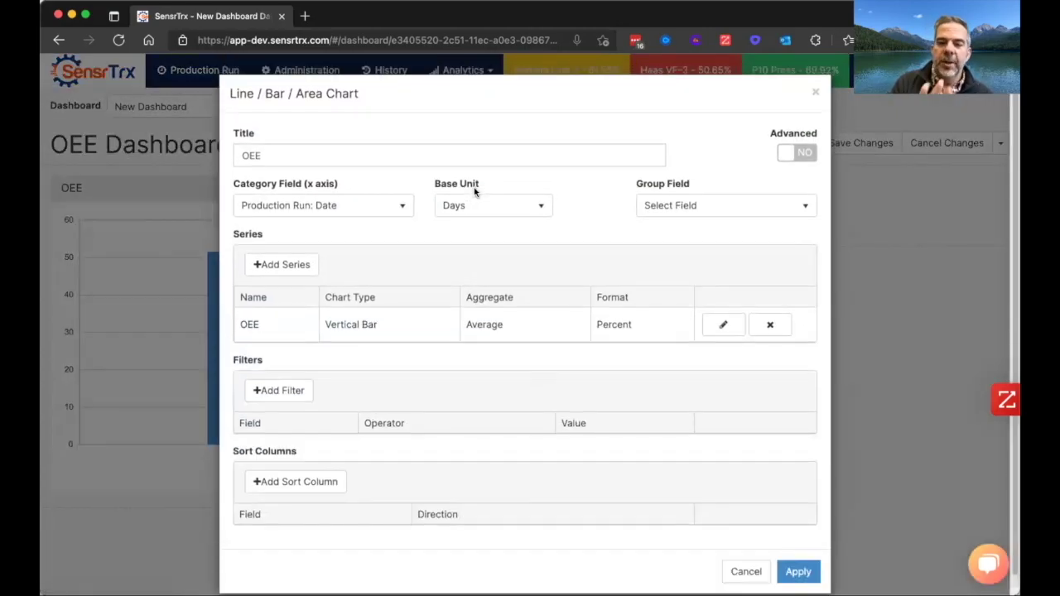
{"action": "left_click", "coordinate": [726, 206]}
{"action": "scroll", "coordinate": [725, 270], "scroll_direction": "down", "scroll_amount": 2}
{"action": "scroll", "coordinate": [725, 271], "scroll_direction": "down", "scroll_amount": 6}
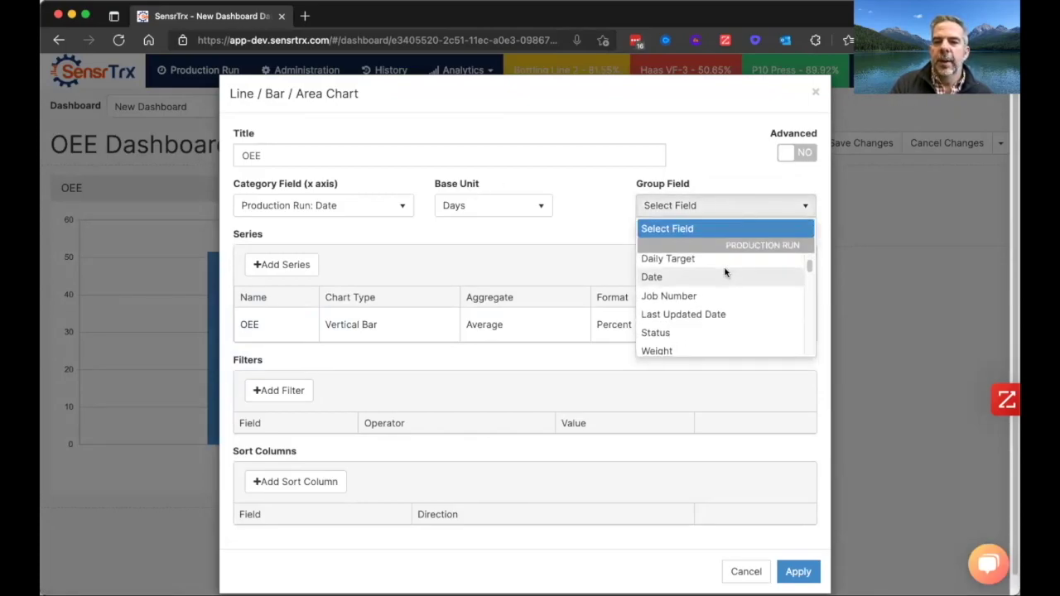
{"action": "scroll", "coordinate": [724, 272], "scroll_direction": "down", "scroll_amount": 6}
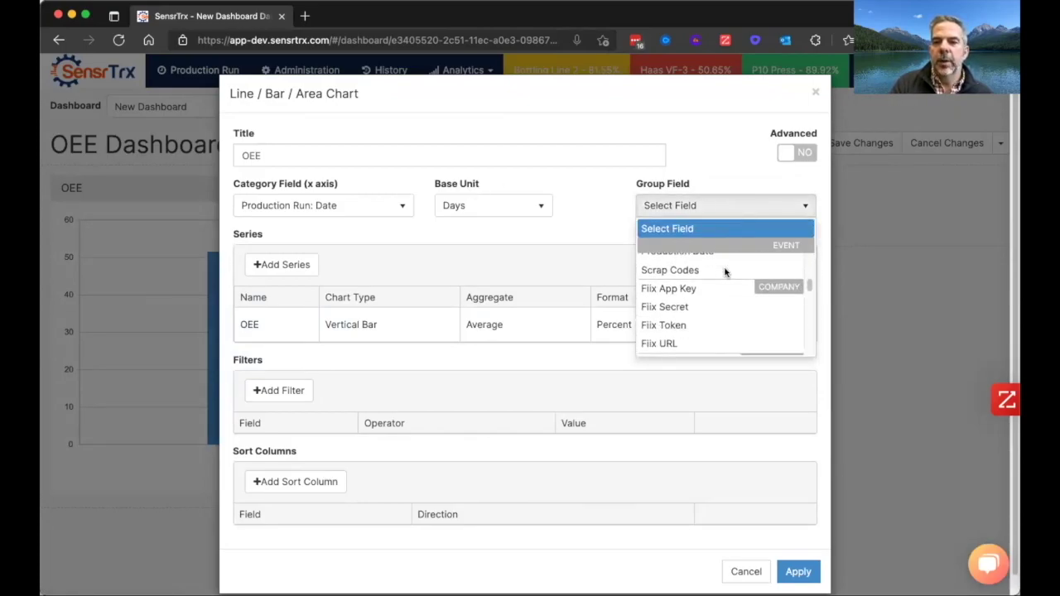
{"action": "scroll", "coordinate": [725, 271], "scroll_direction": "down", "scroll_amount": 4}
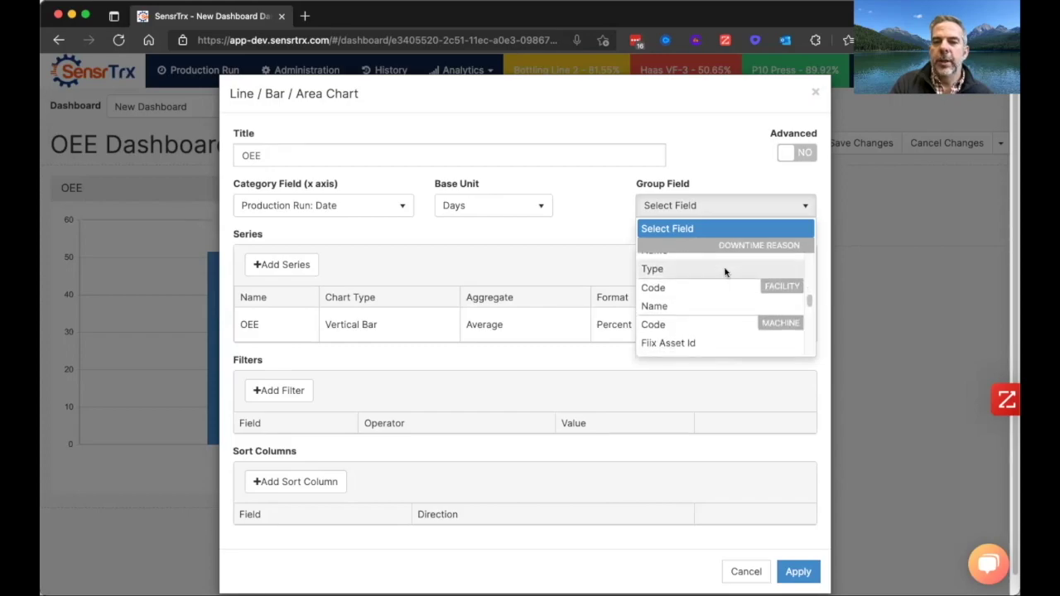
{"action": "left_click", "coordinate": [705, 322]}
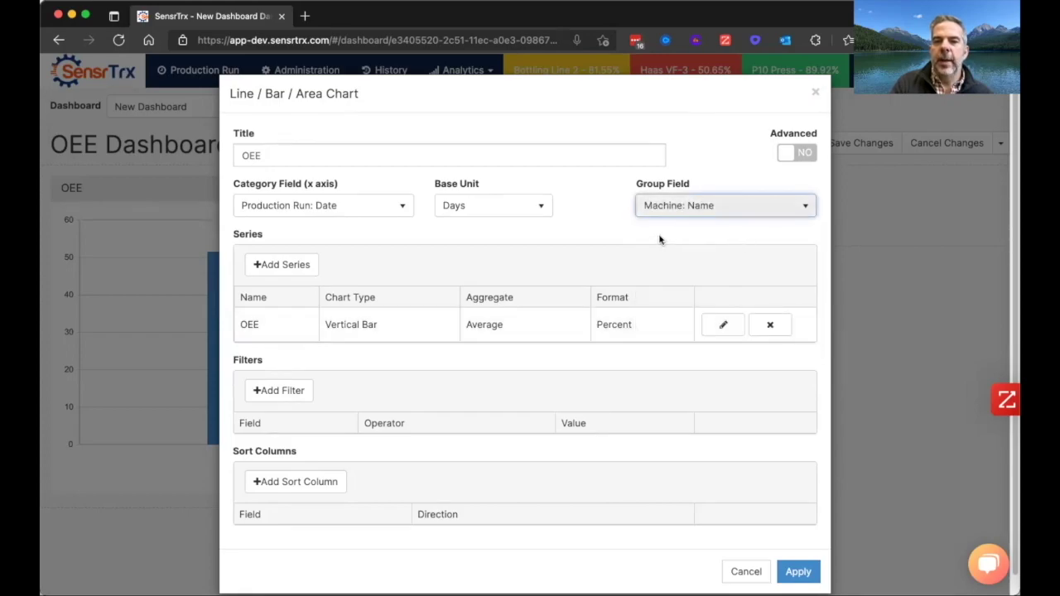
Enable Stack on the OEE series and apply the grouped chart
{"action": "left_click", "coordinate": [724, 324]}
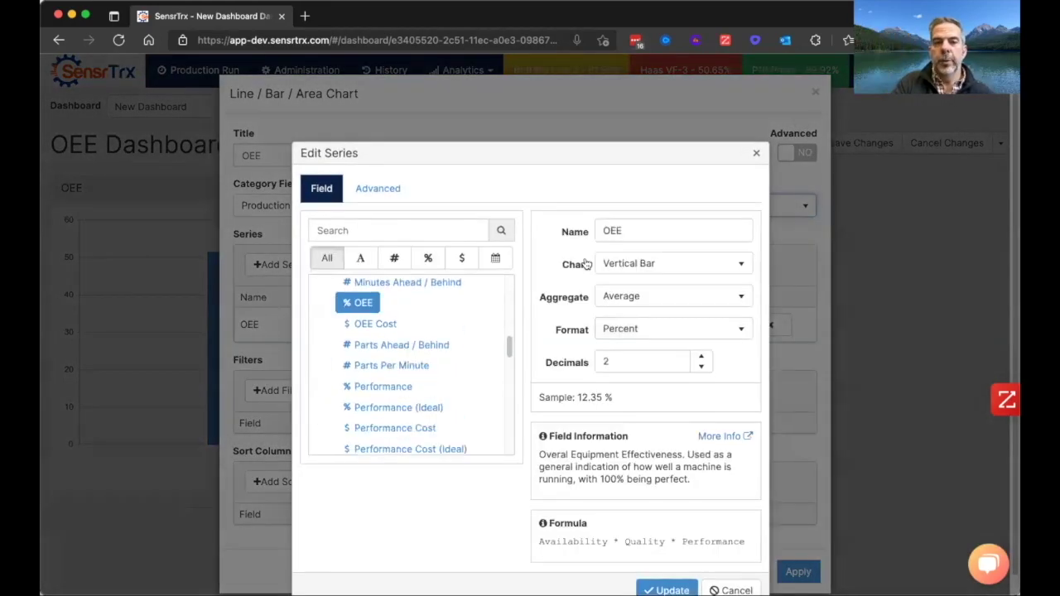
{"action": "left_click", "coordinate": [391, 193]}
{"action": "left_click", "coordinate": [383, 229]}
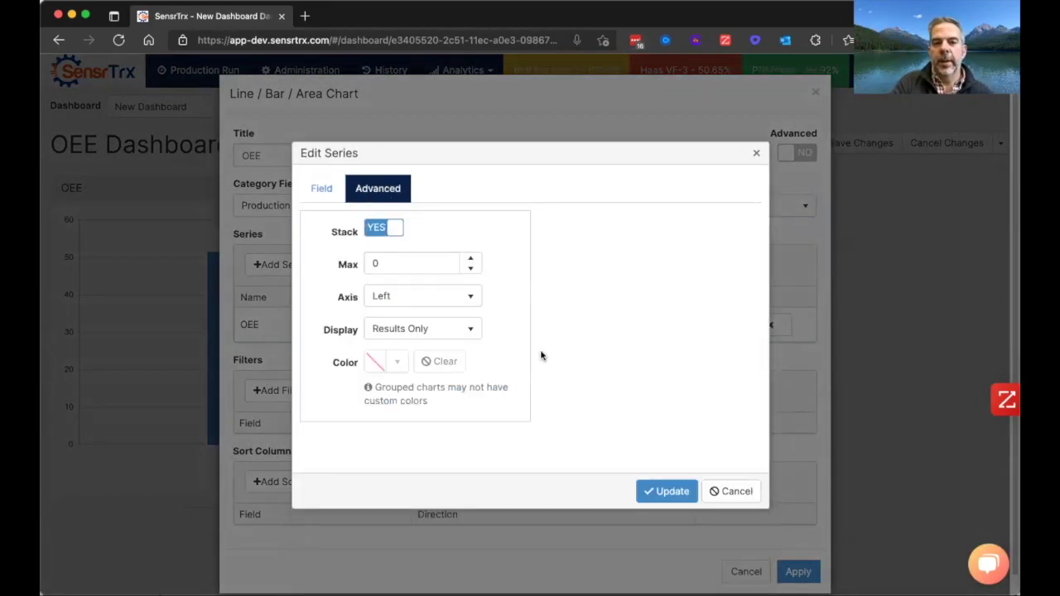
{"action": "left_click", "coordinate": [655, 494]}
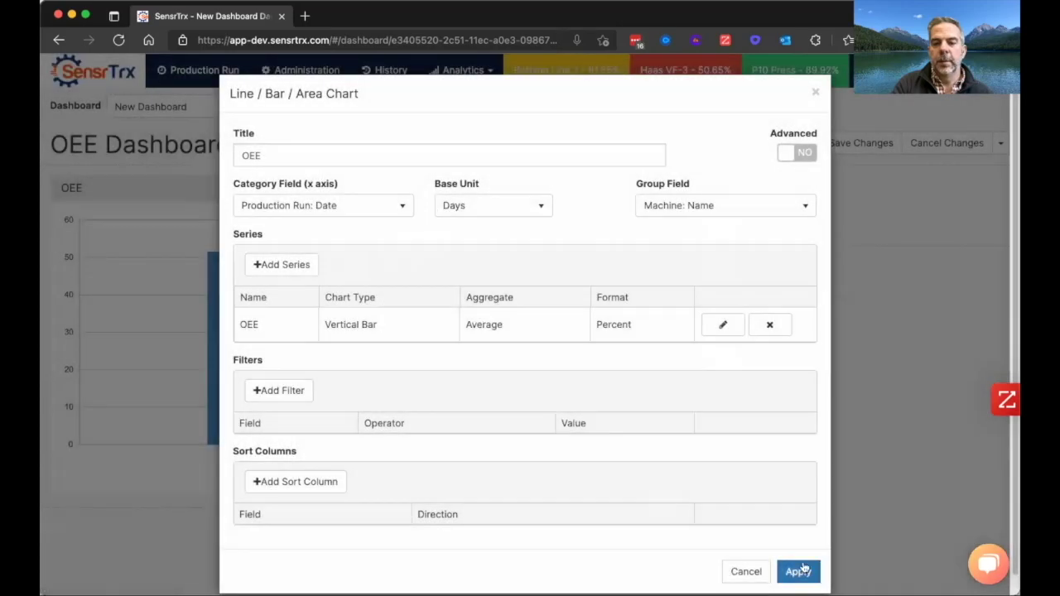
{"action": "left_click", "coordinate": [798, 571]}
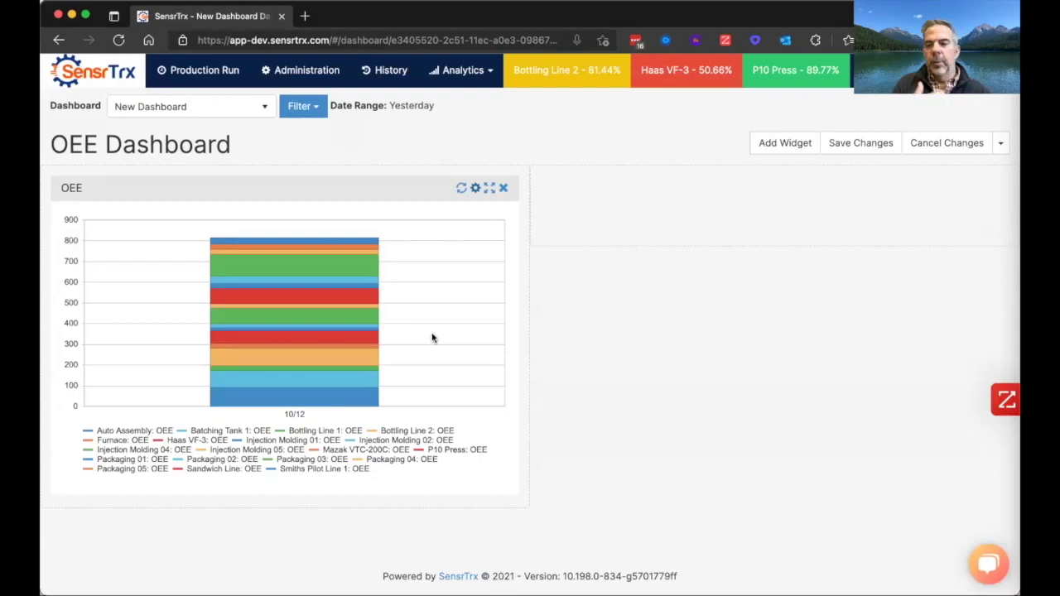
Filter the dashboard's Facility to St Louis
{"action": "left_click", "coordinate": [322, 110]}
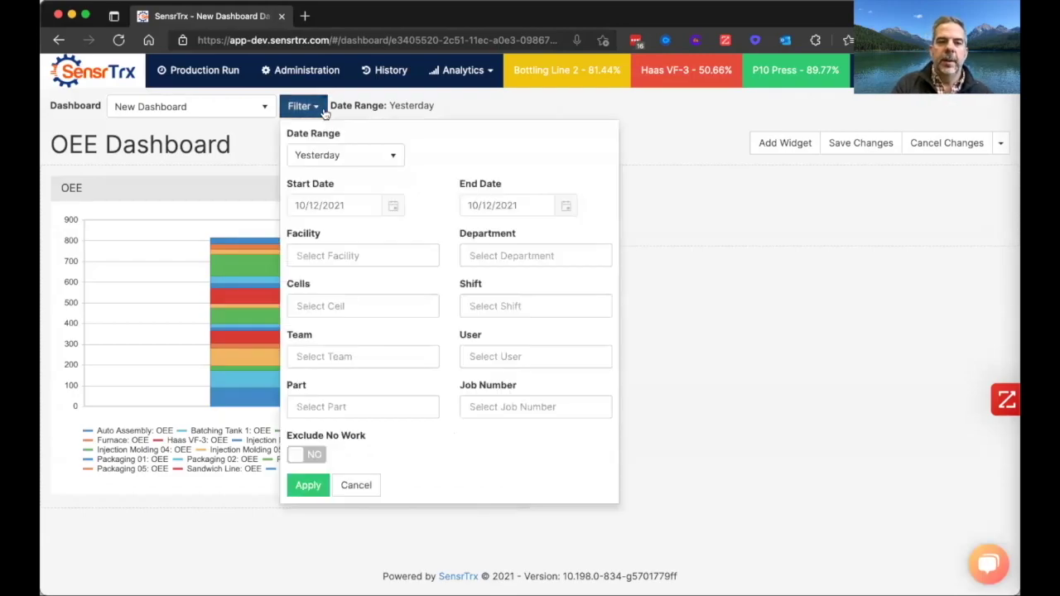
{"action": "left_click", "coordinate": [368, 253]}
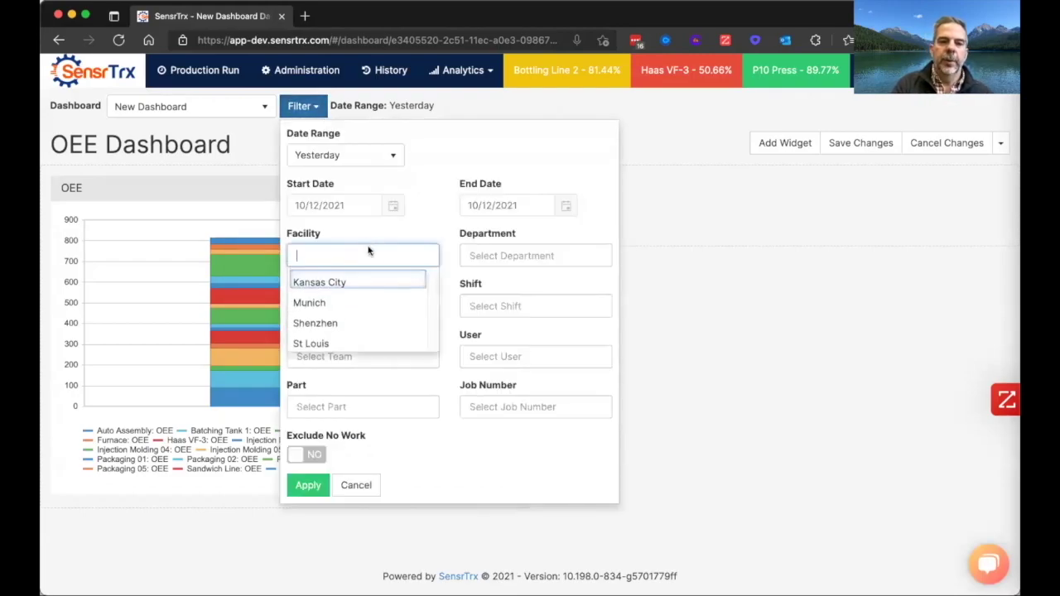
{"action": "left_click", "coordinate": [320, 346]}
{"action": "left_click", "coordinate": [307, 488]}
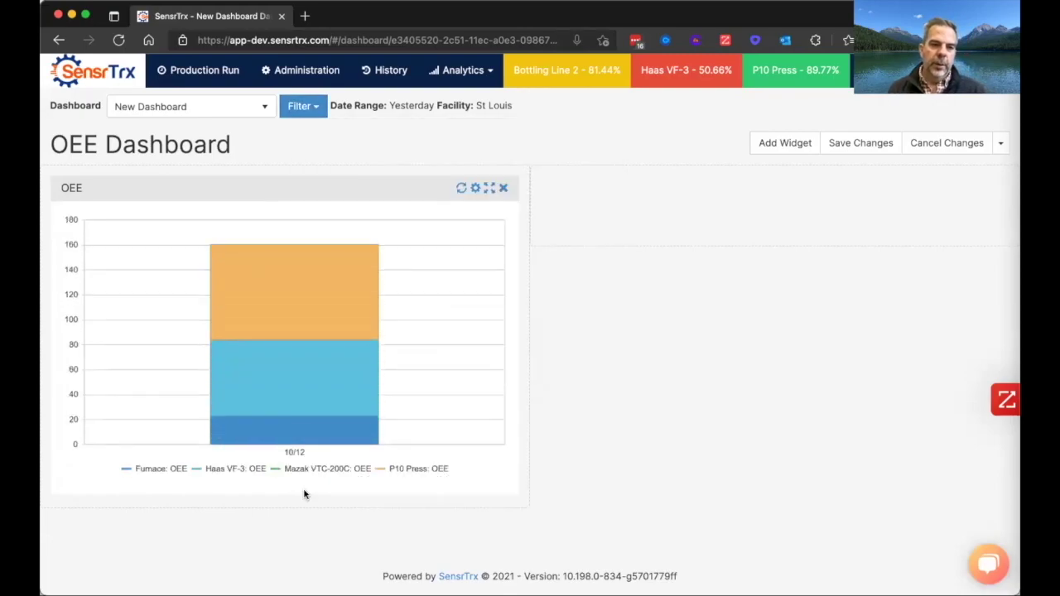
{"action": "mouse_move", "coordinate": [325, 428]}
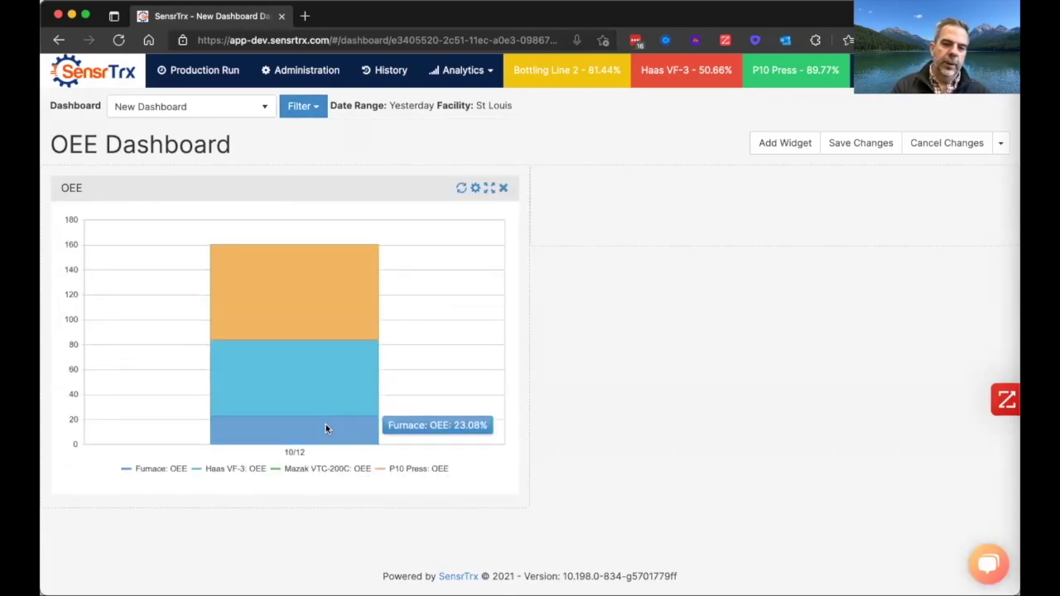
{"action": "mouse_move", "coordinate": [337, 316]}
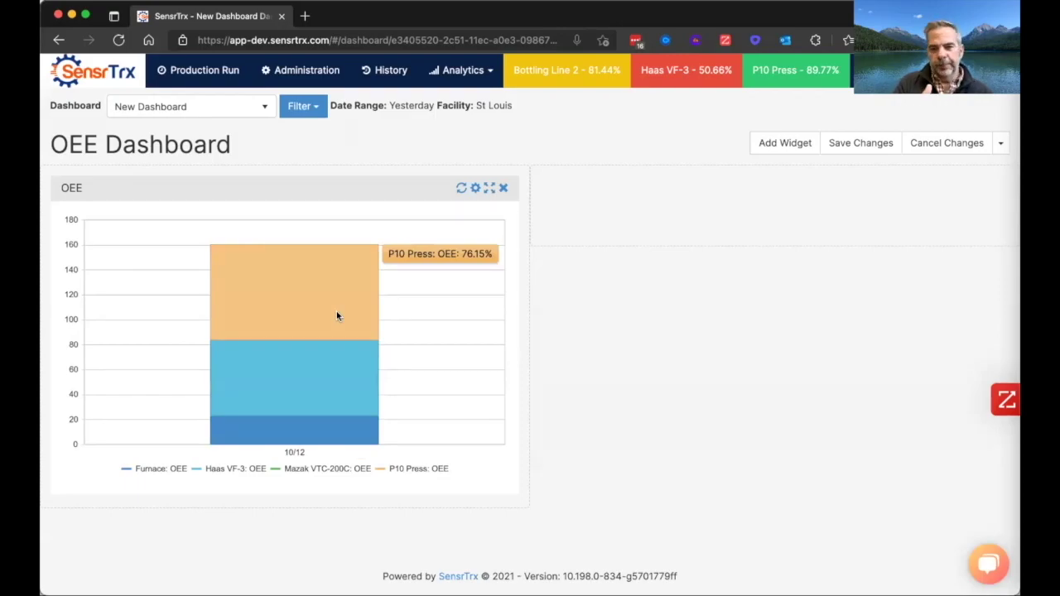
Turn off Stack on the OEE series so each St Louis machine gets its own bar
{"action": "left_click", "coordinate": [475, 189]}
{"action": "left_click", "coordinate": [723, 325]}
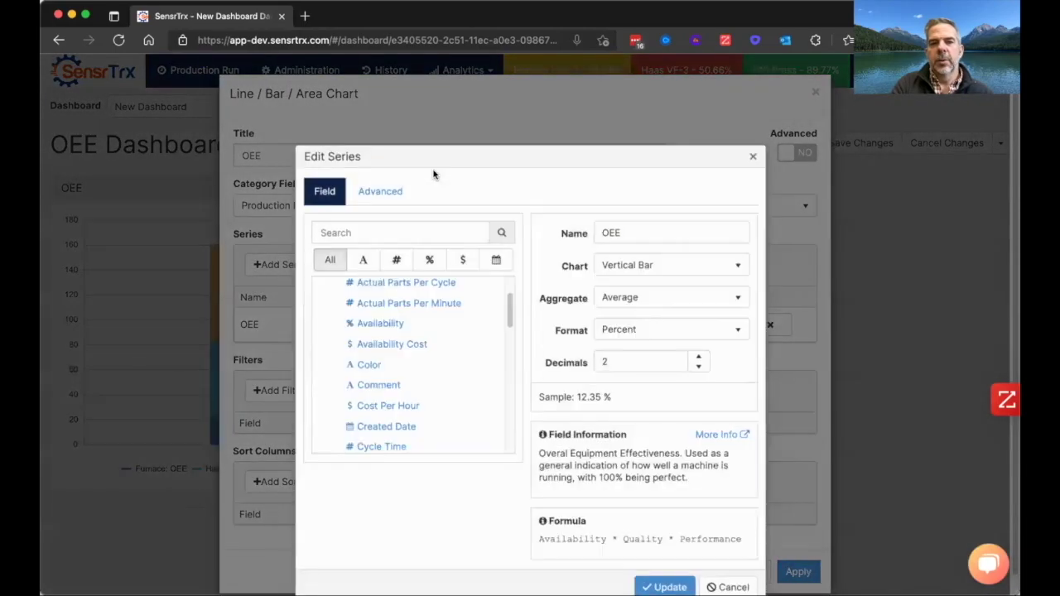
{"action": "left_click", "coordinate": [387, 189]}
{"action": "left_click", "coordinate": [384, 227]}
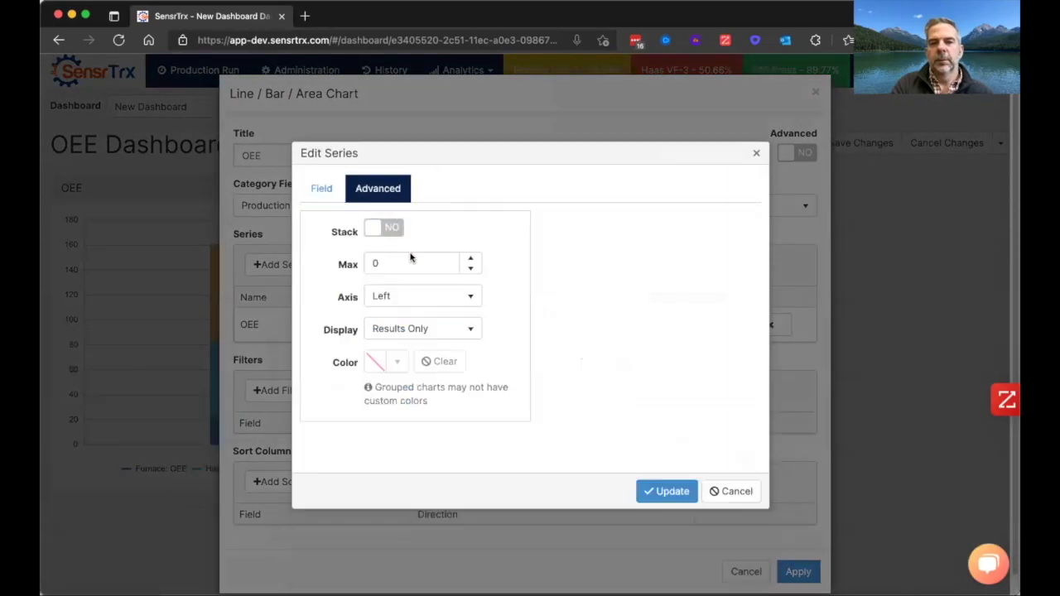
{"action": "left_click", "coordinate": [668, 491]}
{"action": "left_click", "coordinate": [801, 574]}
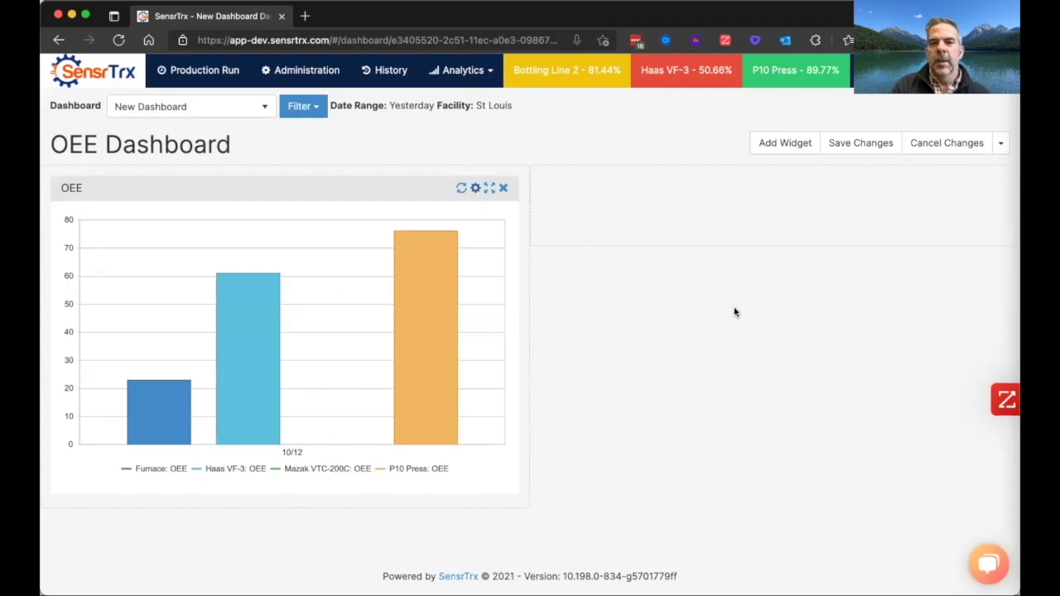
Add a Pareto Chart widget titled 'Downtime'
{"action": "left_click", "coordinate": [785, 143]}
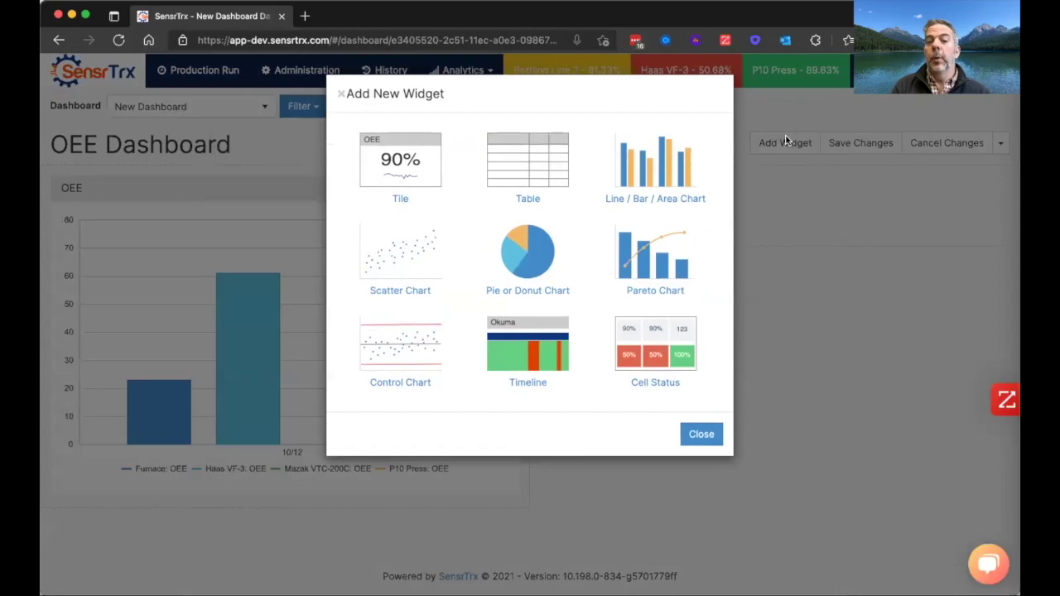
{"action": "left_click", "coordinate": [652, 249]}
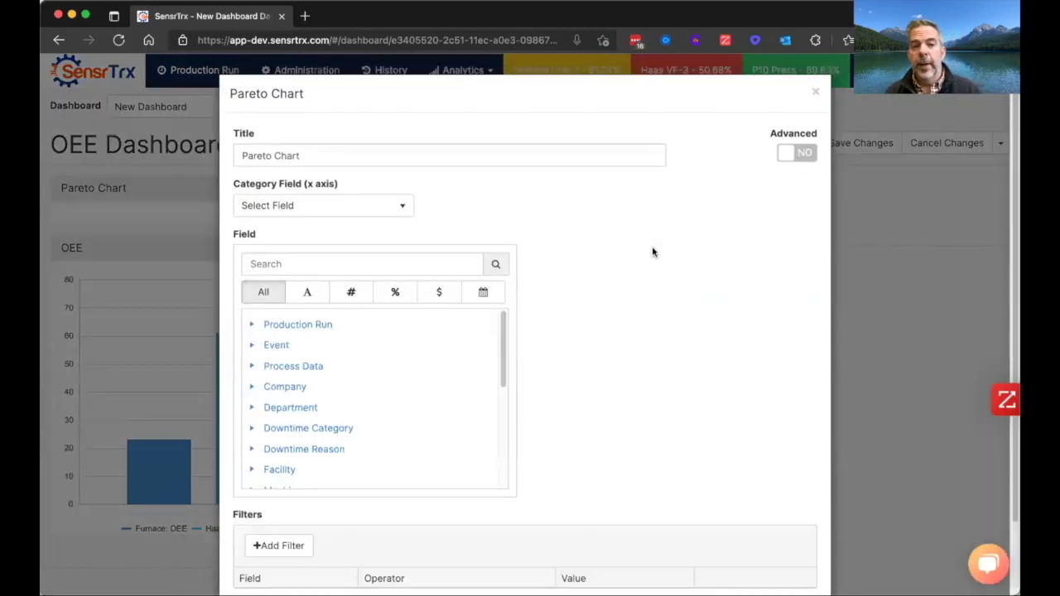
{"action": "triple_click", "coordinate": [306, 162]}
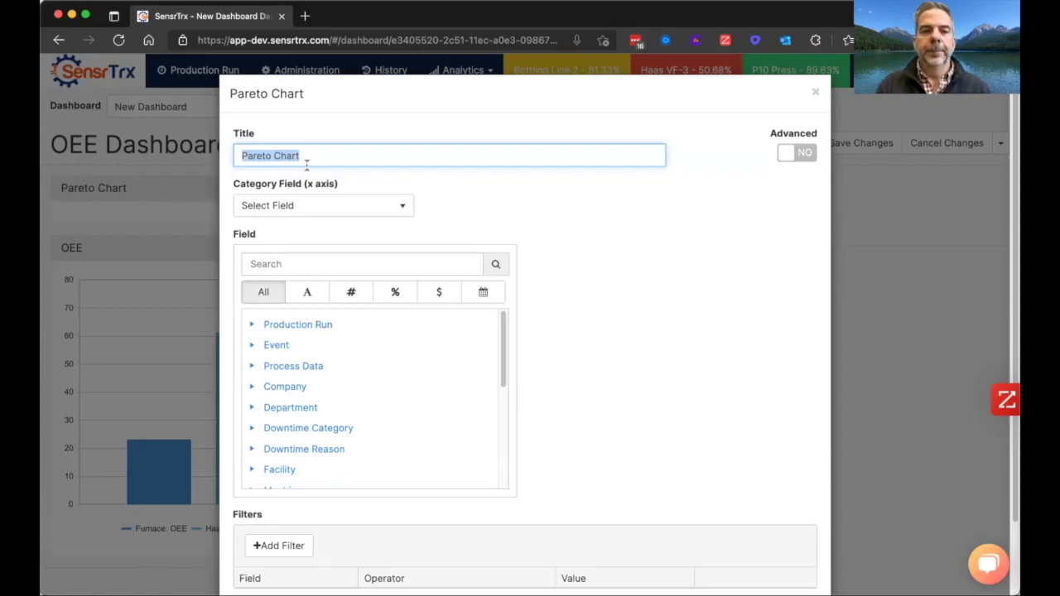
{"action": "type", "text": "Downtime"}
{"action": "key", "text": "Tab"}
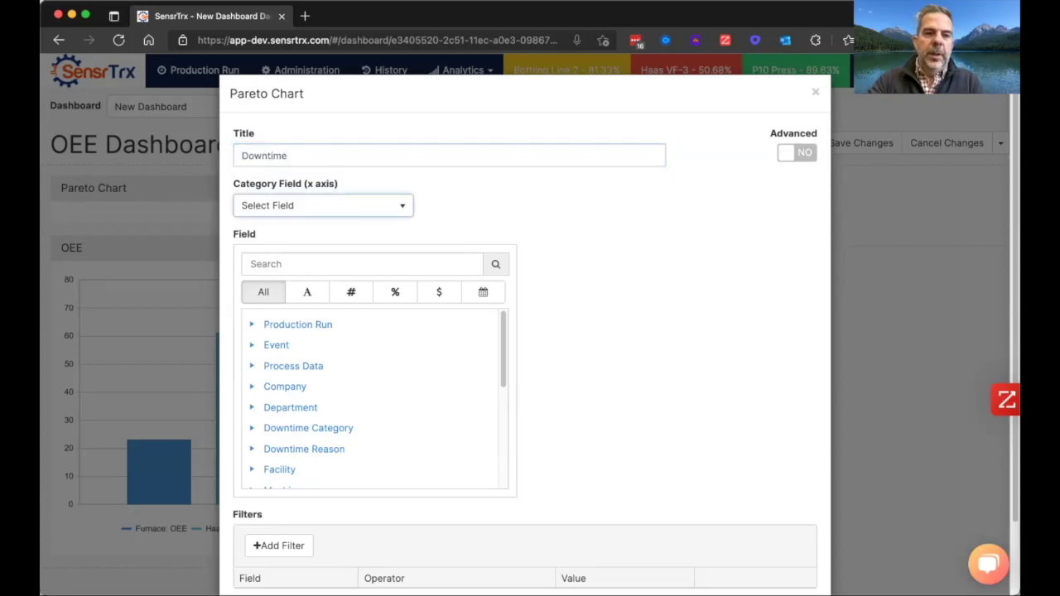
Set the Pareto's Category Field to Downtime Reason: Name
{"action": "left_click", "coordinate": [329, 205]}
{"action": "scroll", "coordinate": [324, 267], "scroll_direction": "down", "scroll_amount": 10}
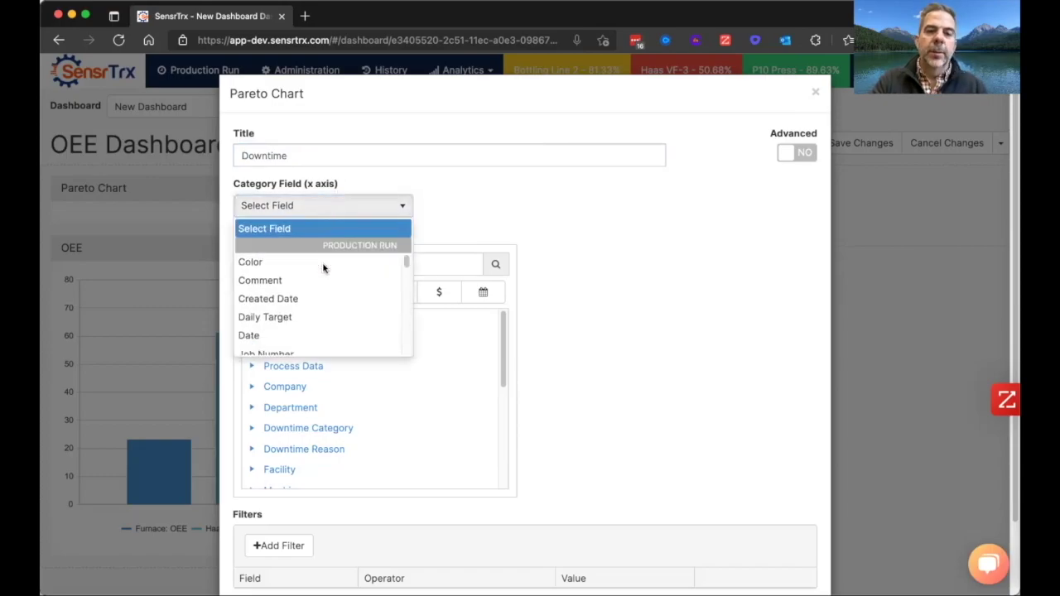
{"action": "scroll", "coordinate": [324, 267], "scroll_direction": "down", "scroll_amount": 10}
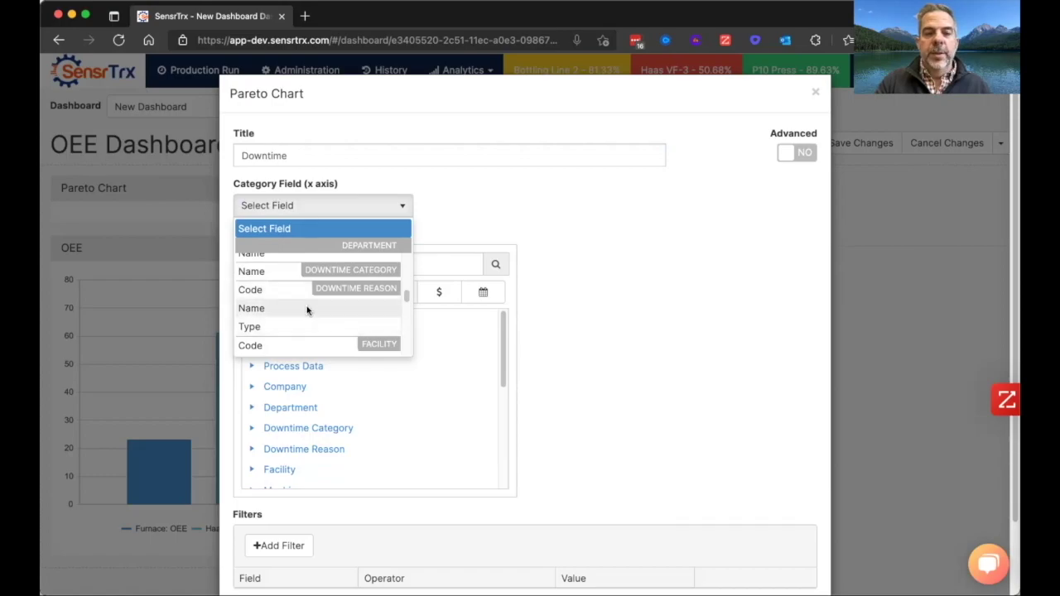
{"action": "left_click", "coordinate": [306, 309]}
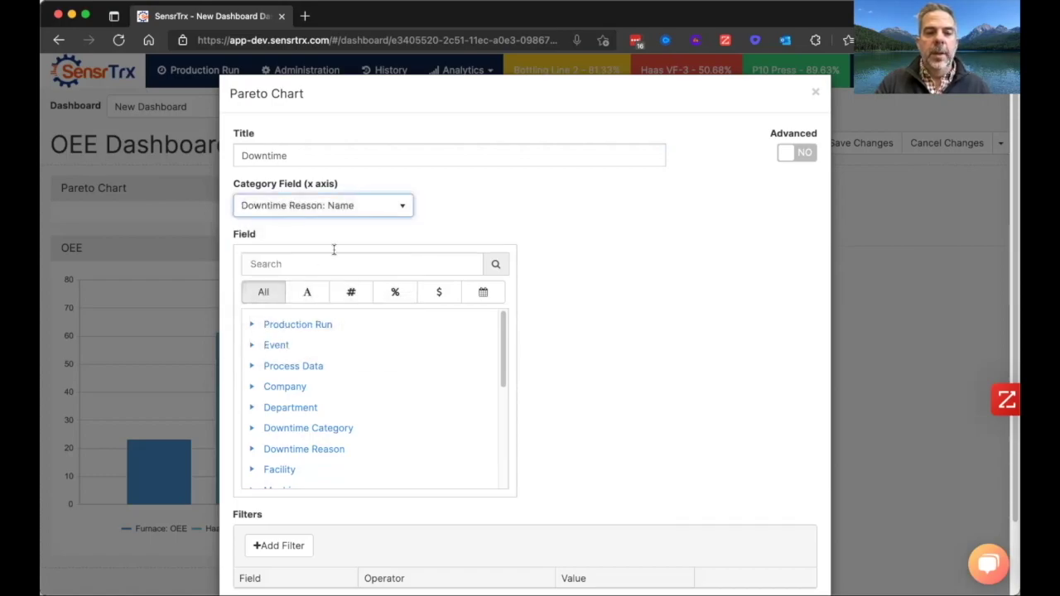
Use Event: Downtime Duration as the value, aggregated by Sum
{"action": "left_click", "coordinate": [333, 259]}
{"action": "type", "text": "Dura"}
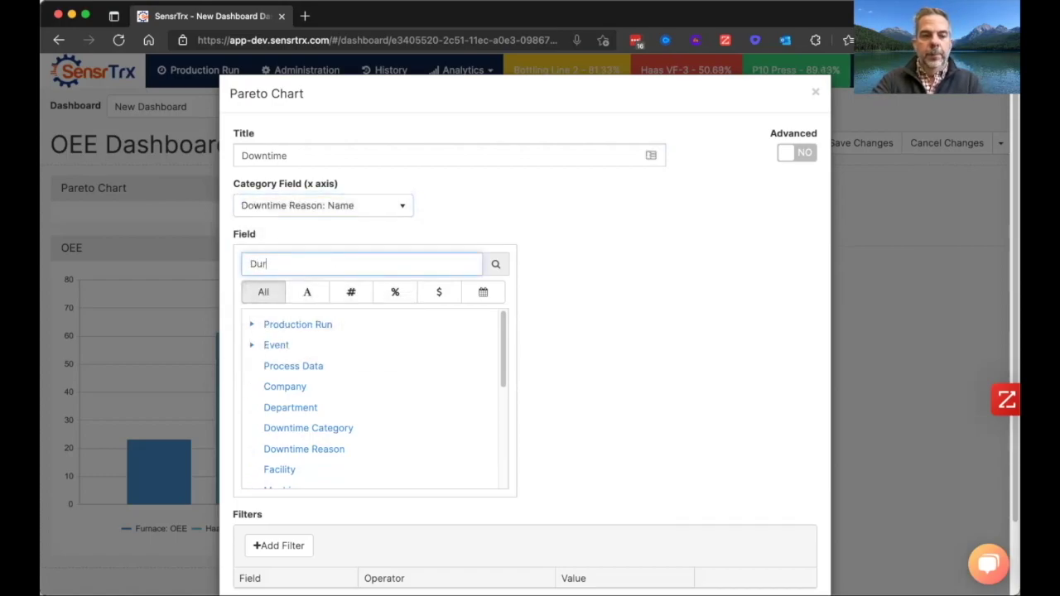
{"action": "left_click", "coordinate": [253, 346]}
{"action": "left_click", "coordinate": [280, 366]}
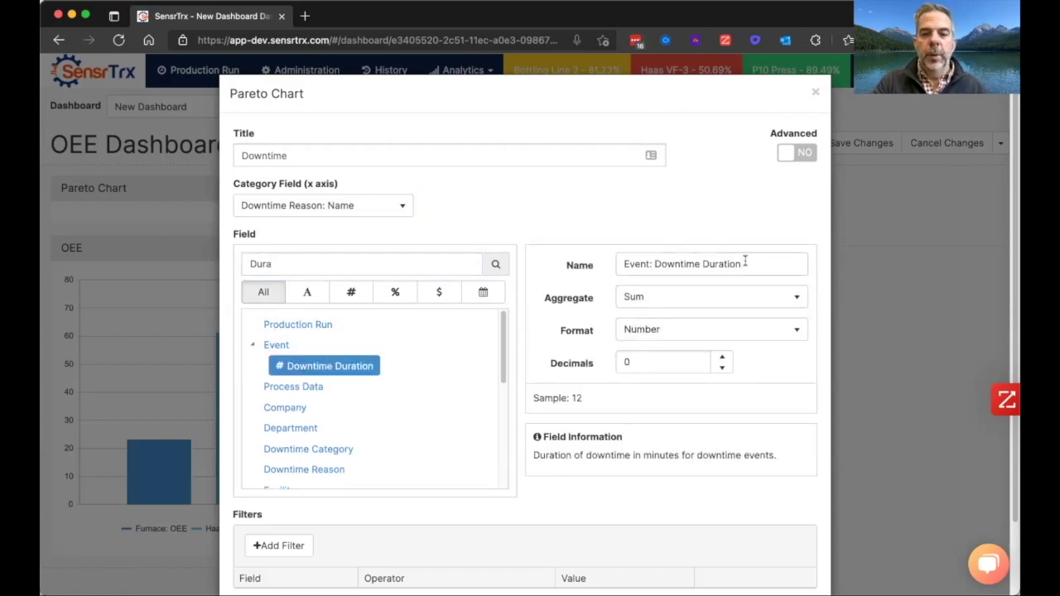
{"action": "left_click", "coordinate": [753, 299]}
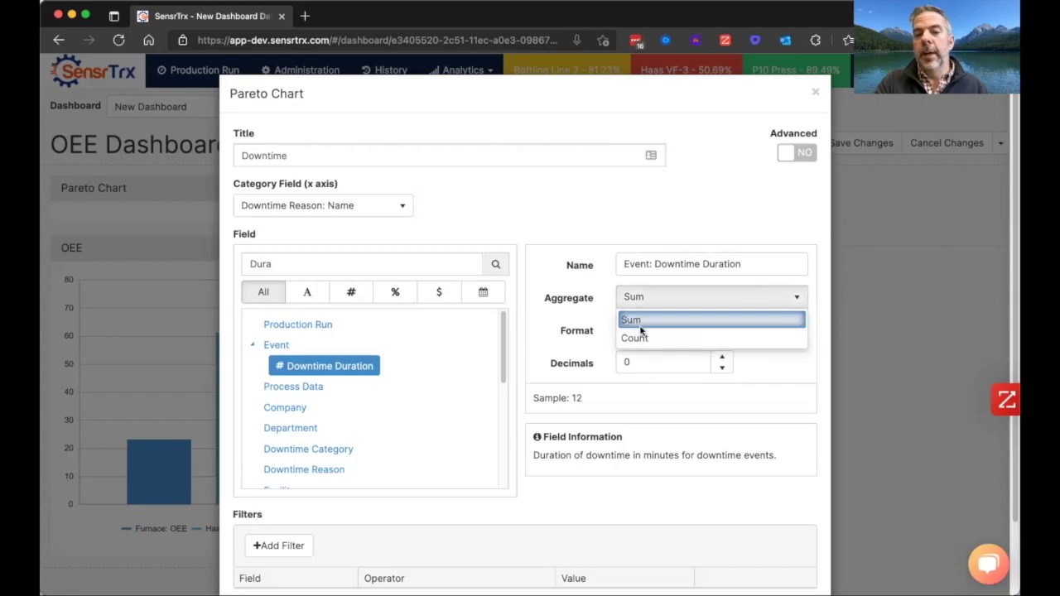
{"action": "left_click", "coordinate": [594, 470]}
{"action": "scroll", "coordinate": [594, 470], "scroll_direction": "down", "scroll_amount": 2}
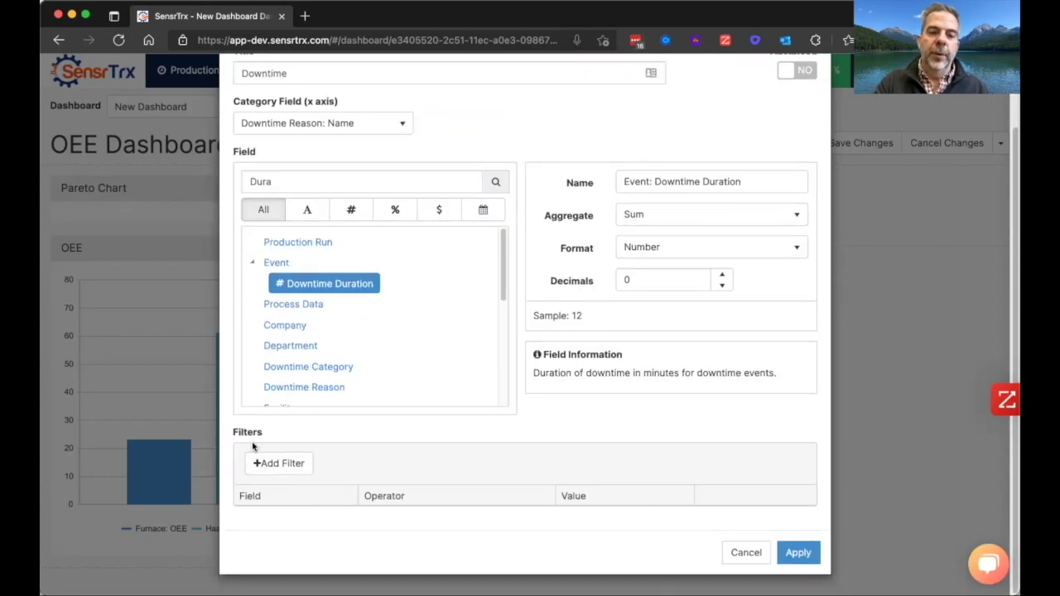
Filter the Downtime Pareto to Event Type = Downtime and add it to the dashboard
{"action": "left_click", "coordinate": [274, 464]}
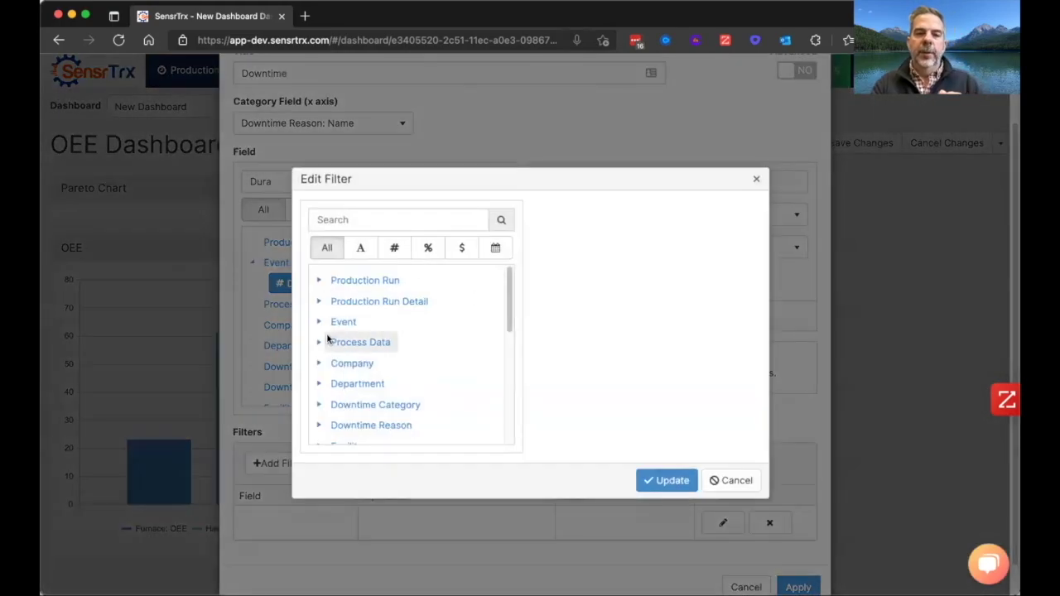
{"action": "left_click", "coordinate": [383, 220]}
{"action": "type", "text": "Event"}
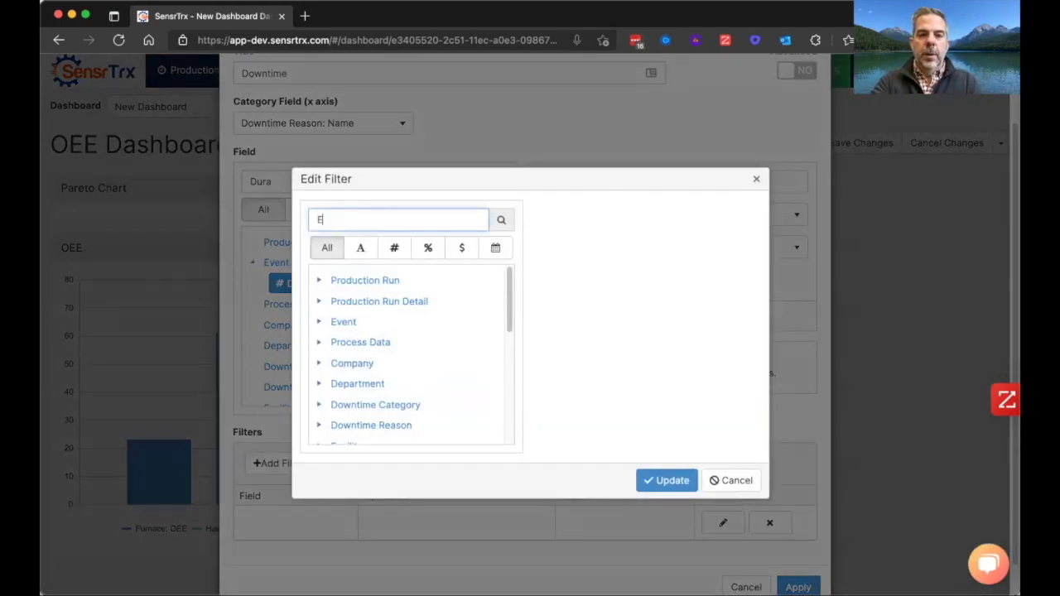
{"action": "key", "text": "BackSpace"}
{"action": "key", "text": "BackSpace"}
{"action": "key", "text": "BackSpace"}
{"action": "key", "text": "BackSpace"}
{"action": "key", "text": "BackSpace"}
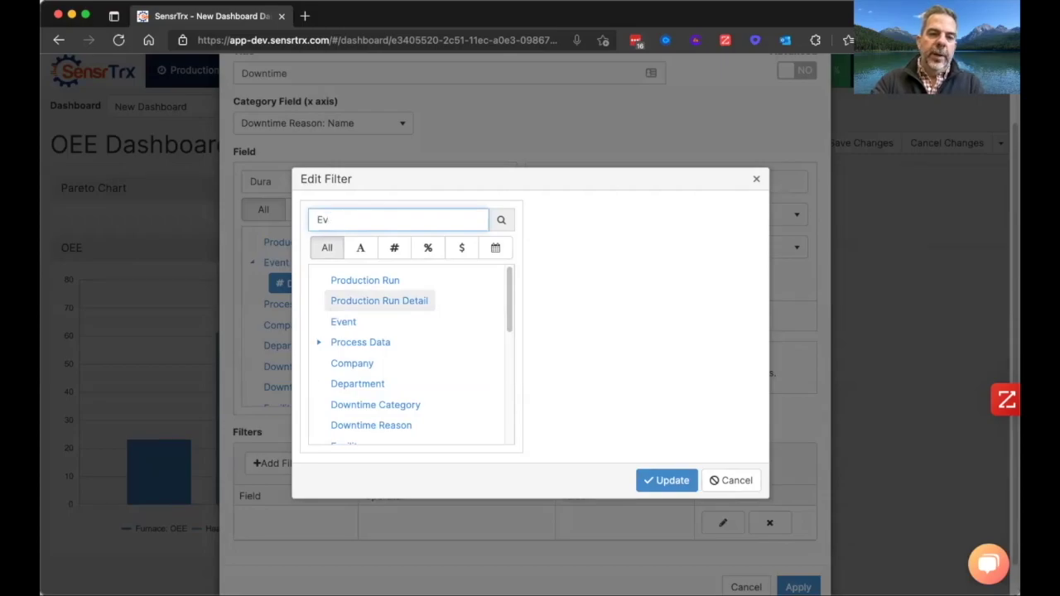
{"action": "type", "text": "Type"}
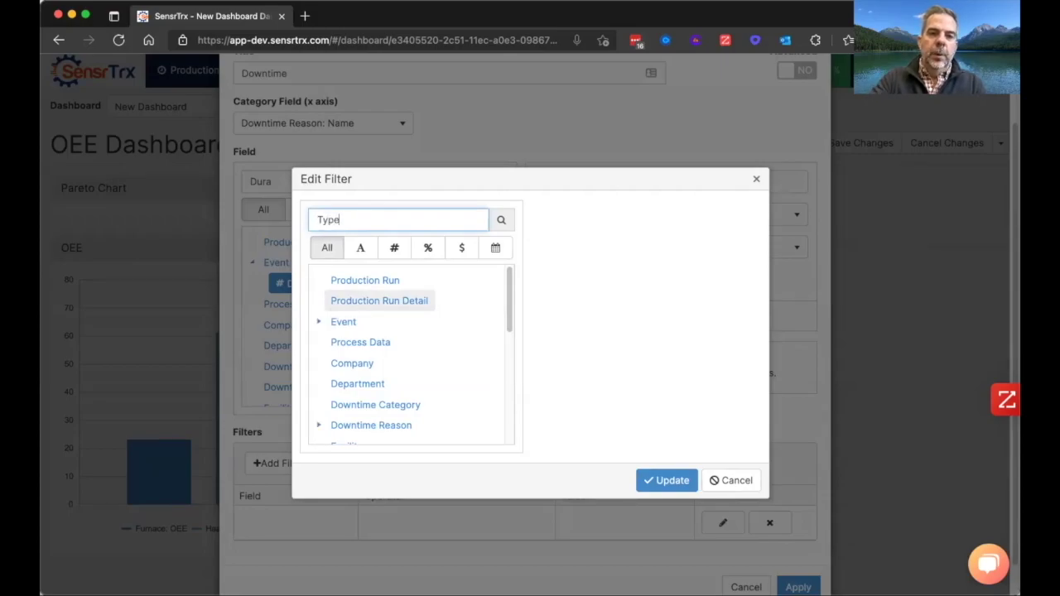
{"action": "left_click", "coordinate": [319, 323]}
{"action": "left_click", "coordinate": [359, 342]}
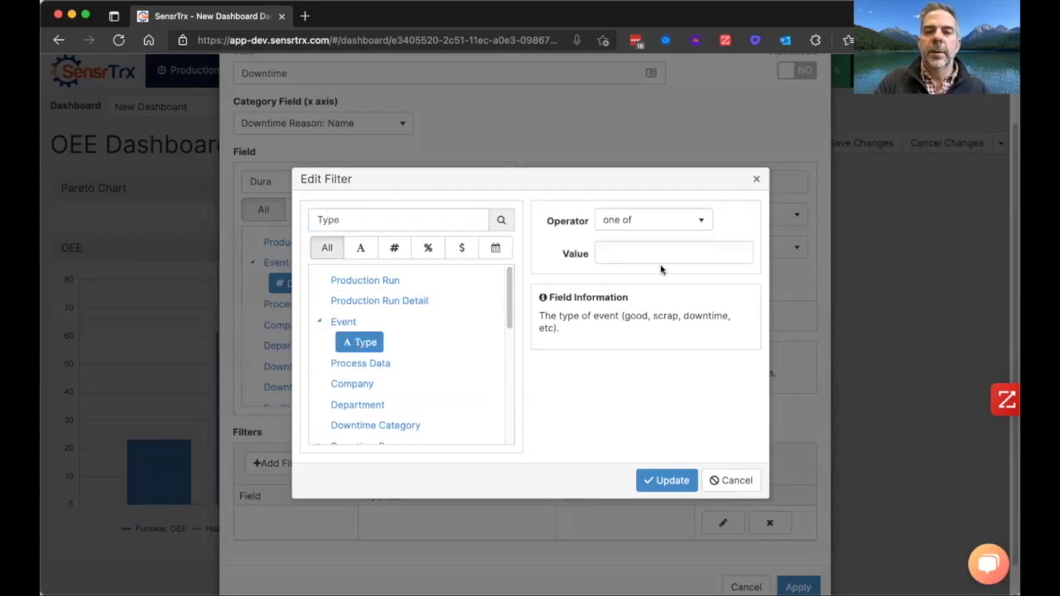
{"action": "left_click", "coordinate": [665, 250]}
{"action": "left_click", "coordinate": [675, 294]}
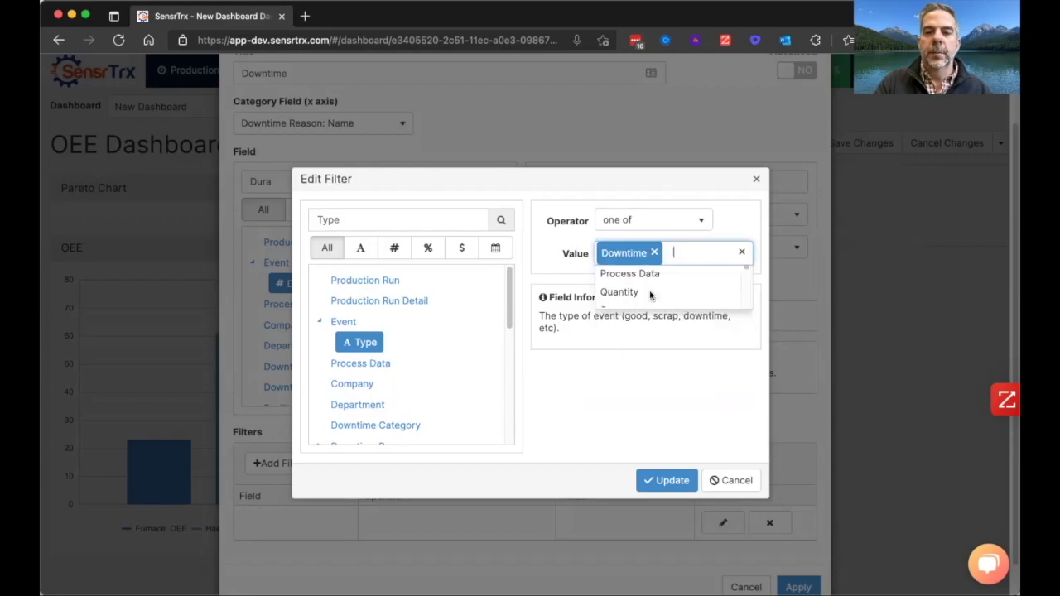
{"action": "left_click", "coordinate": [667, 480]}
{"action": "left_click", "coordinate": [799, 587]}
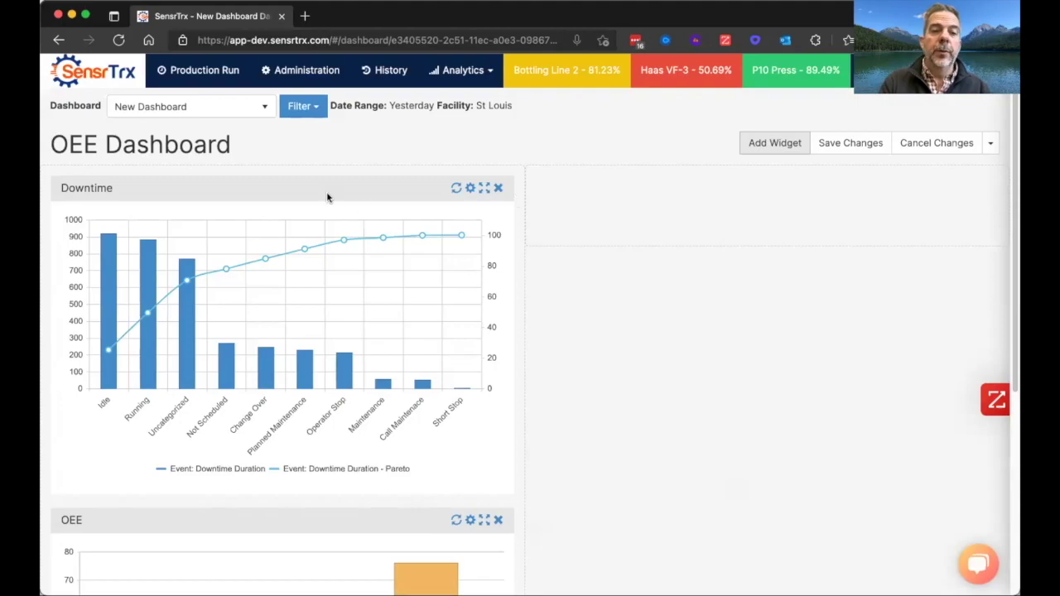
Drag the Downtime widget into the right-hand column beside the OEE chart
{"action": "left_click_drag", "start_coordinate": [287, 185], "coordinate": [822, 172]}
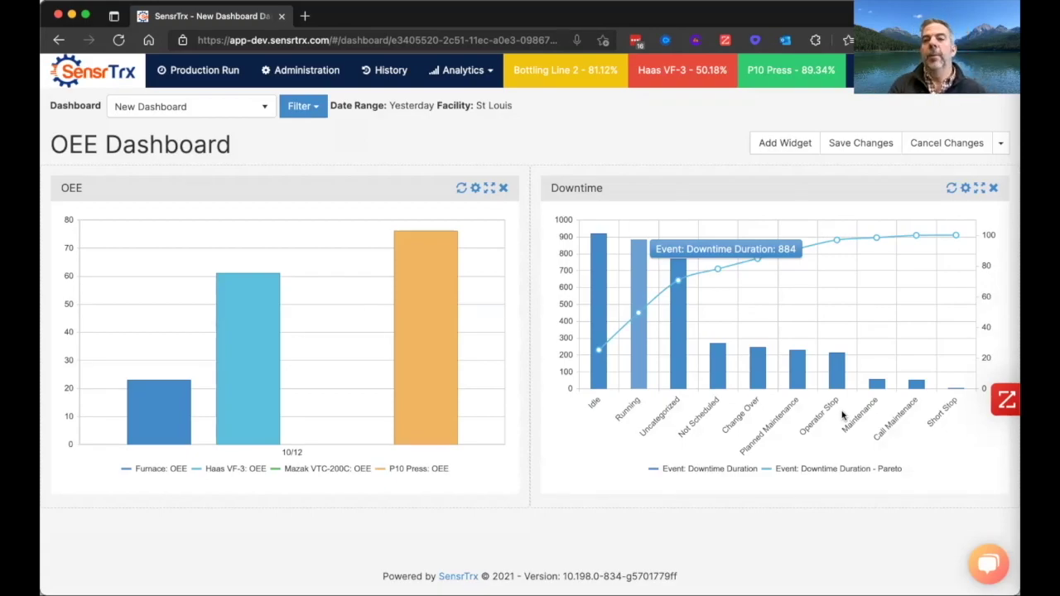
Set the Downtime Pareto chart's Category Field to Machine: Name and apply it
{"action": "left_click", "coordinate": [968, 190]}
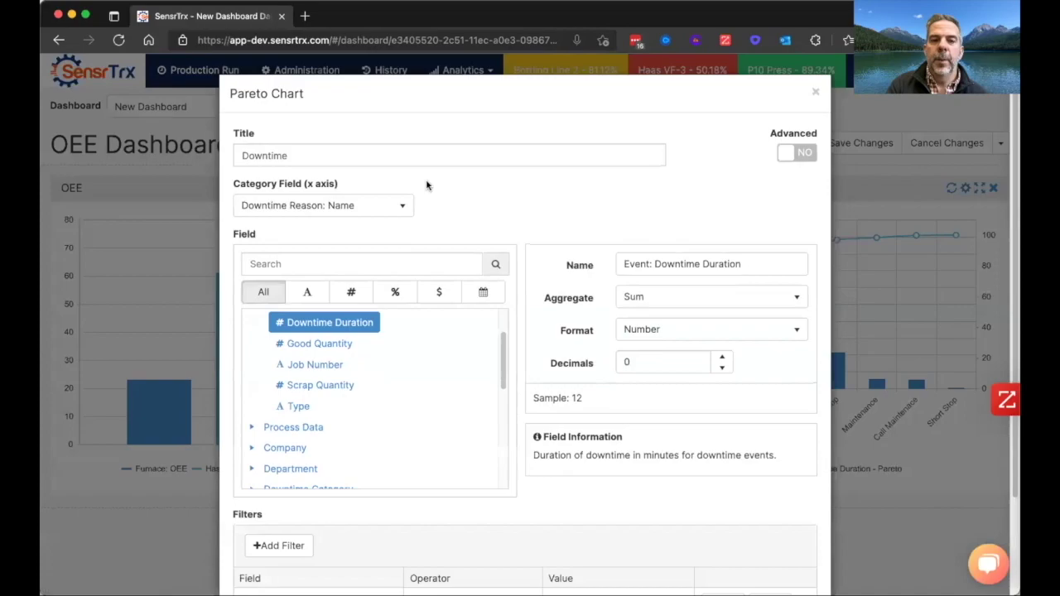
{"action": "scroll", "coordinate": [369, 358], "scroll_direction": "up", "scroll_amount": 1}
{"action": "left_click", "coordinate": [382, 206]}
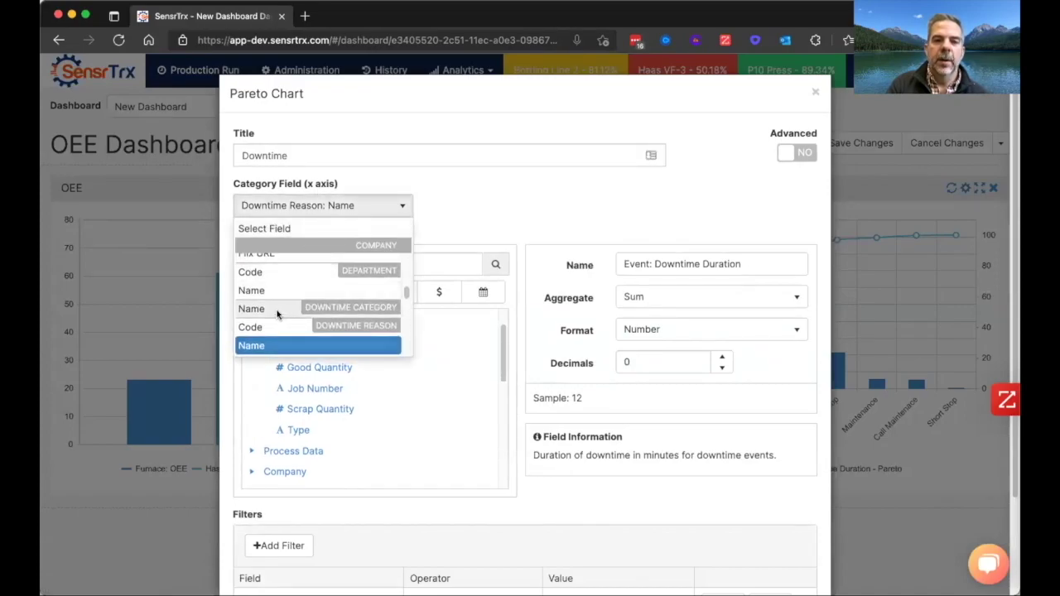
{"action": "scroll", "coordinate": [278, 310], "scroll_direction": "up", "scroll_amount": 5}
{"action": "scroll", "coordinate": [277, 313], "scroll_direction": "up", "scroll_amount": 6}
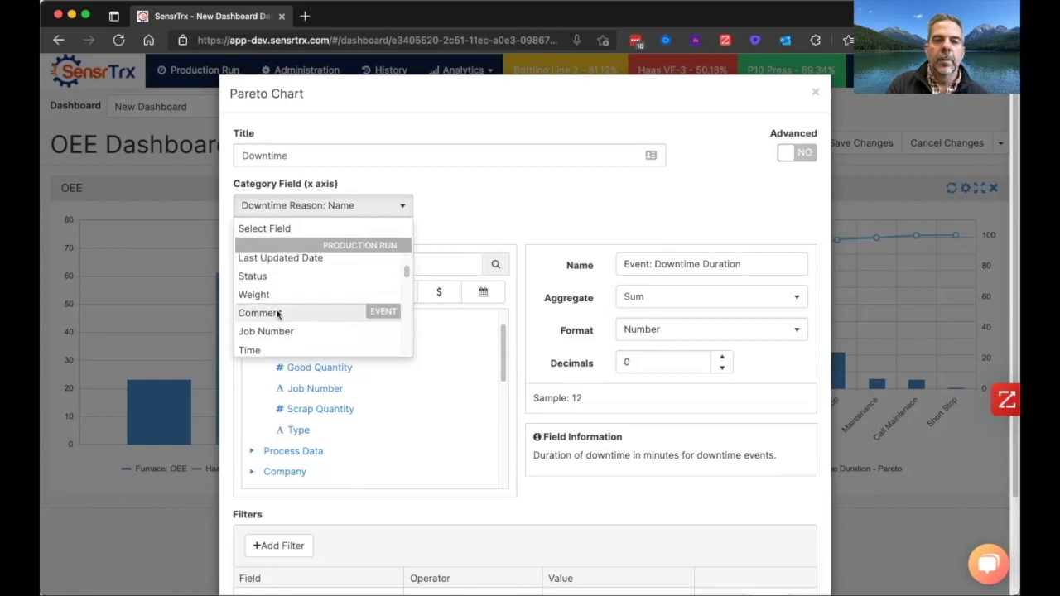
{"action": "scroll", "coordinate": [277, 314], "scroll_direction": "down", "scroll_amount": 10}
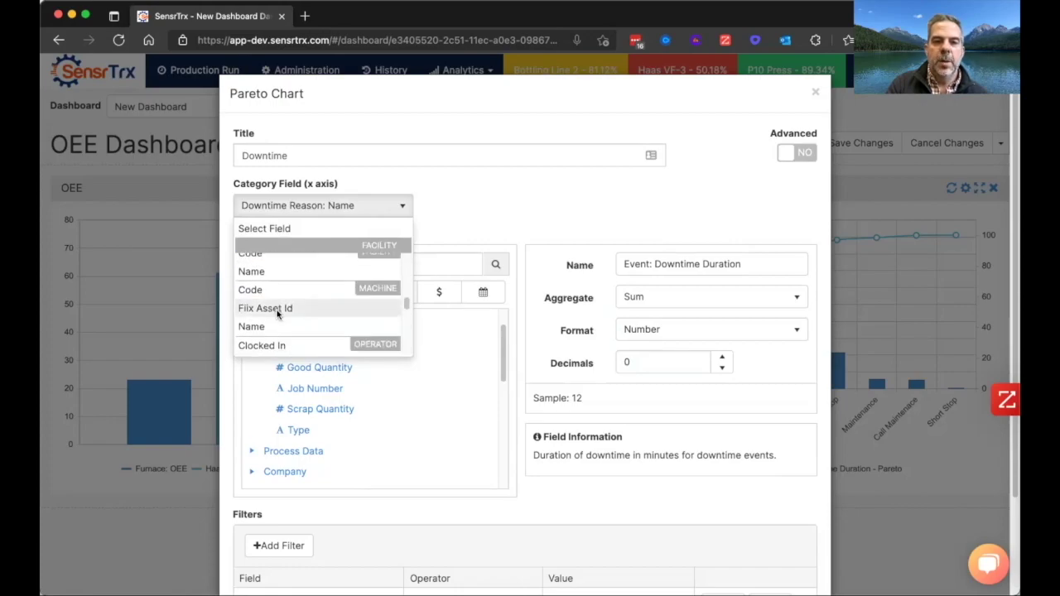
{"action": "left_click", "coordinate": [277, 315]}
{"action": "scroll", "coordinate": [468, 402], "scroll_direction": "down", "scroll_amount": 5}
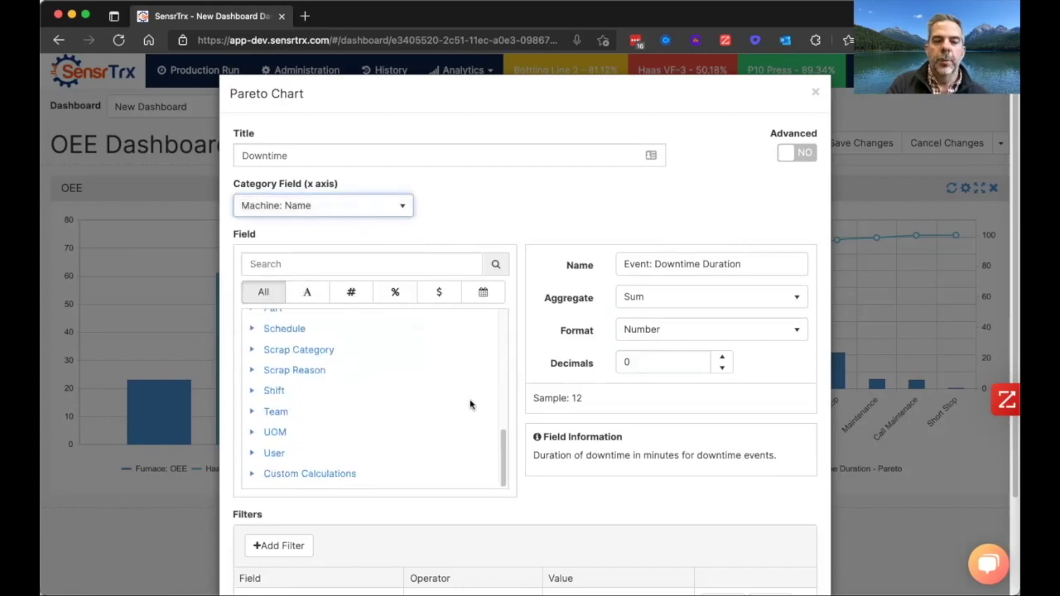
{"action": "scroll", "coordinate": [555, 476], "scroll_direction": "down", "scroll_amount": 3}
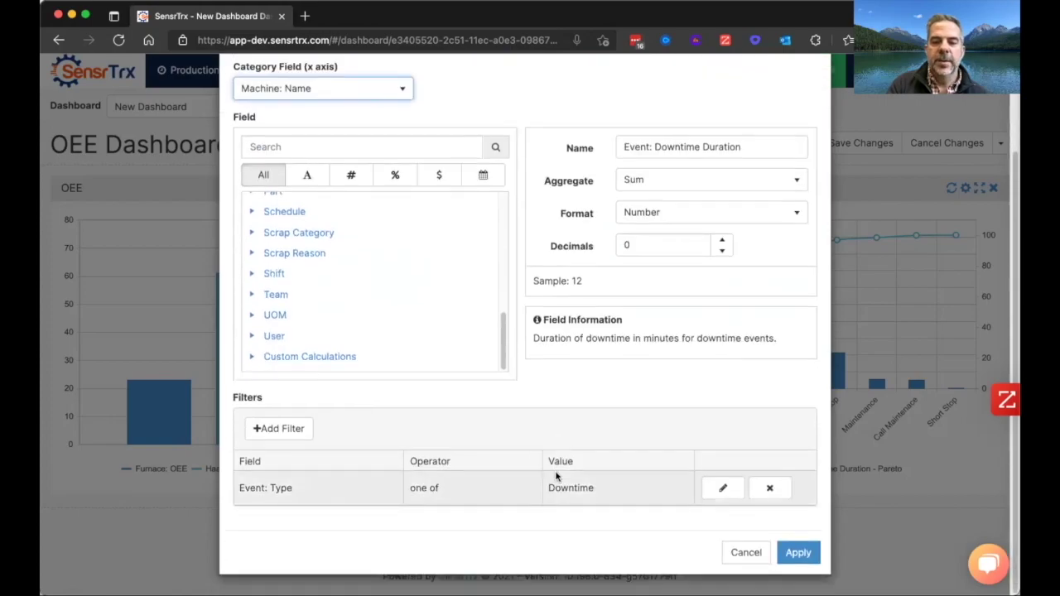
{"action": "left_click", "coordinate": [791, 553]}
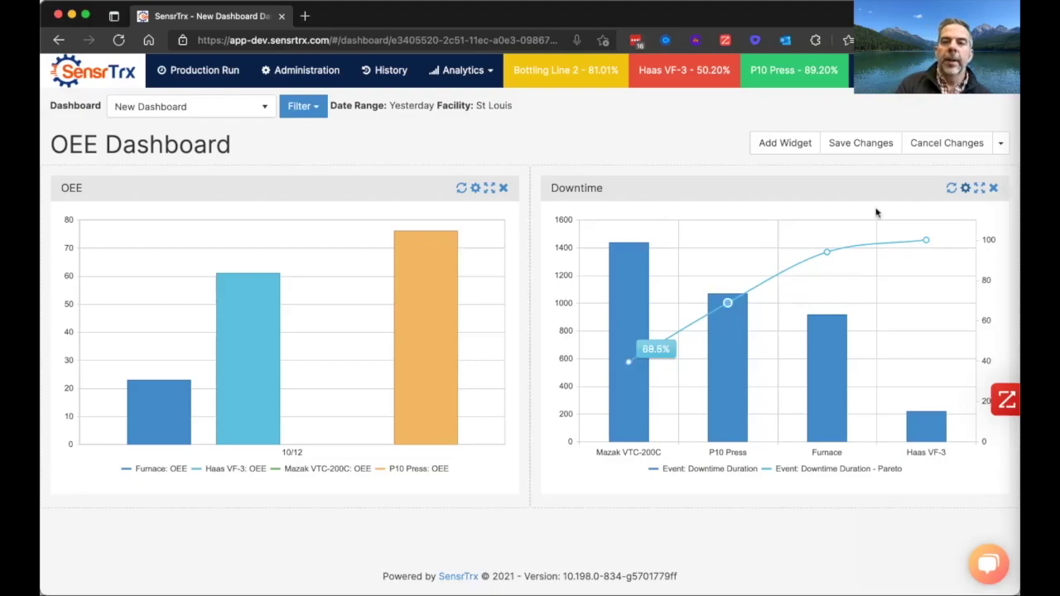
Save the OEE Dashboard changes, closing edit mode with both charts in place
{"action": "left_click", "coordinate": [868, 143]}
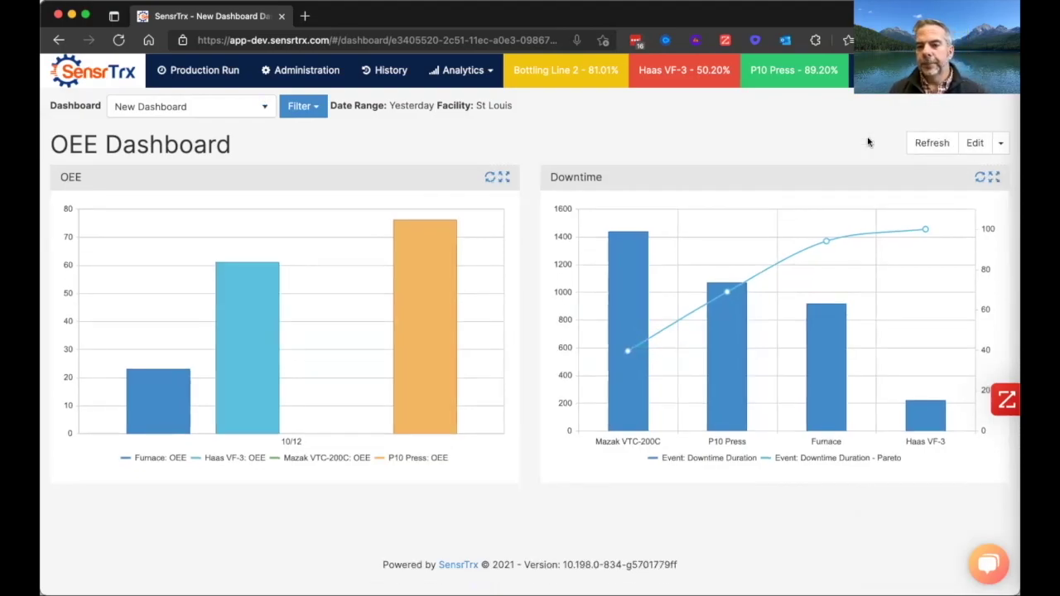